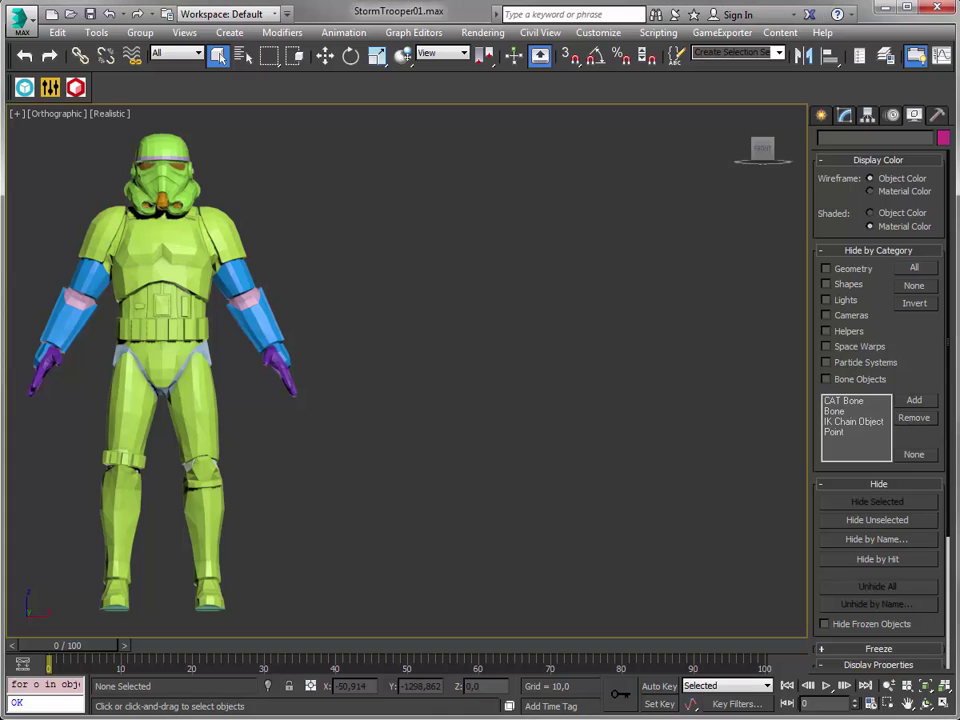
# - Open the scene object list and select the head, elbow, hip and body in turn to examine how the character is divided
pyautogui.moveTo(411, 111); pyautogui.dragTo(454, 169)
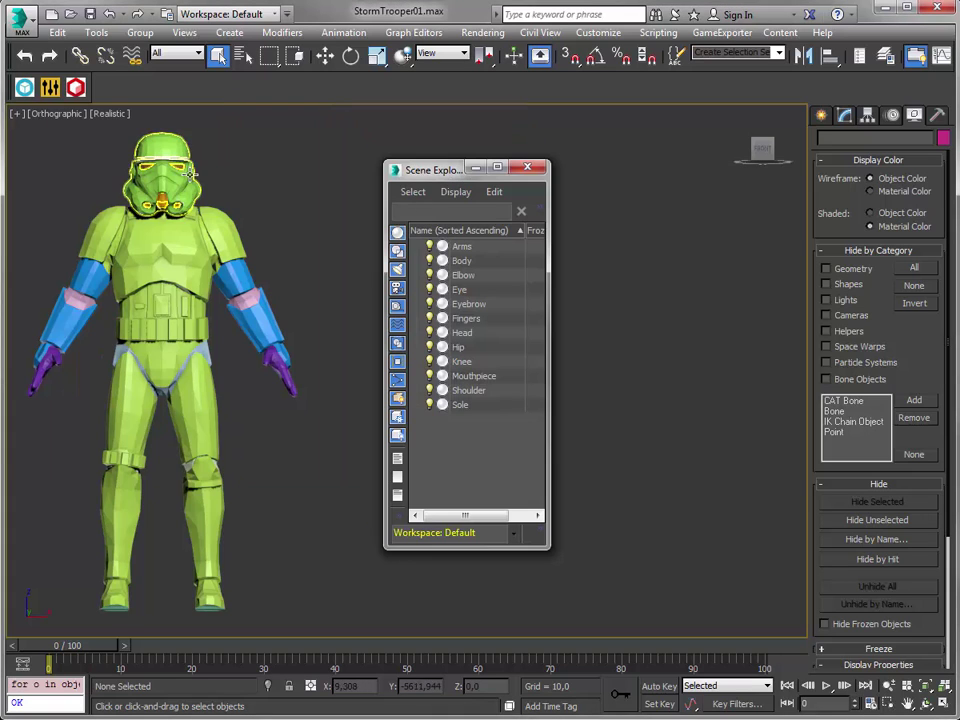
pyautogui.click(190, 172)
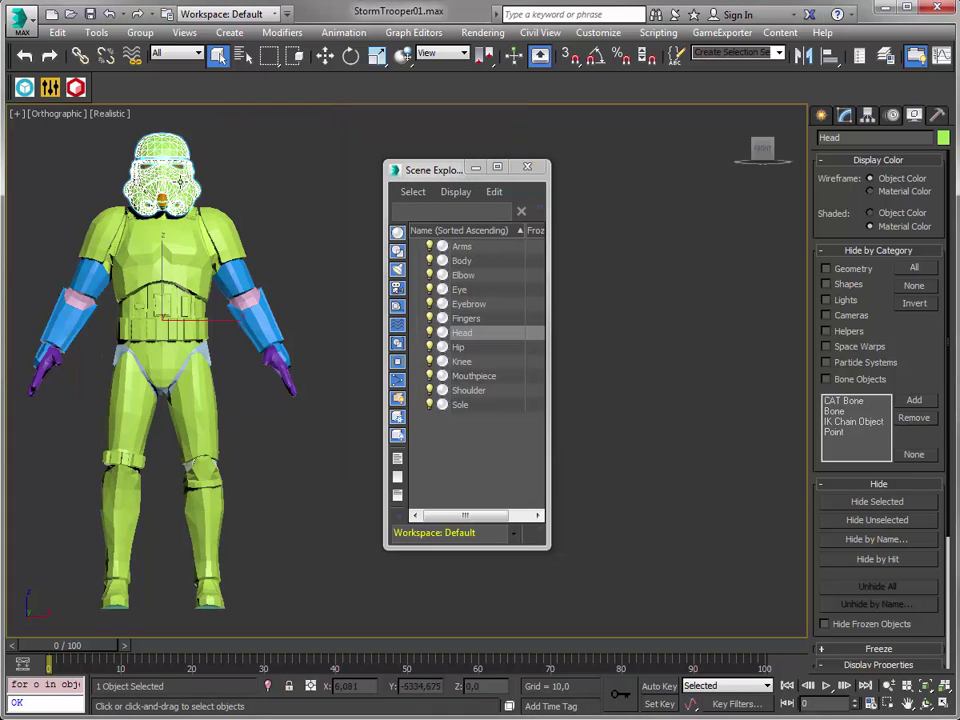
pyautogui.click(189, 270)
pyautogui.click(229, 281)
pyautogui.click(245, 302)
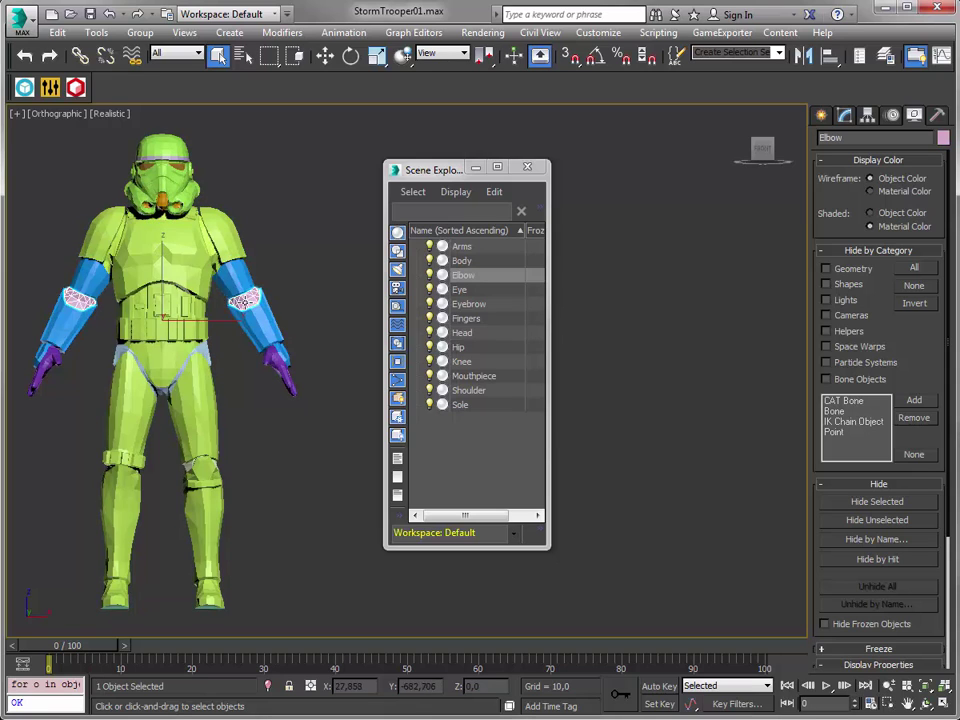
pyautogui.click(201, 354)
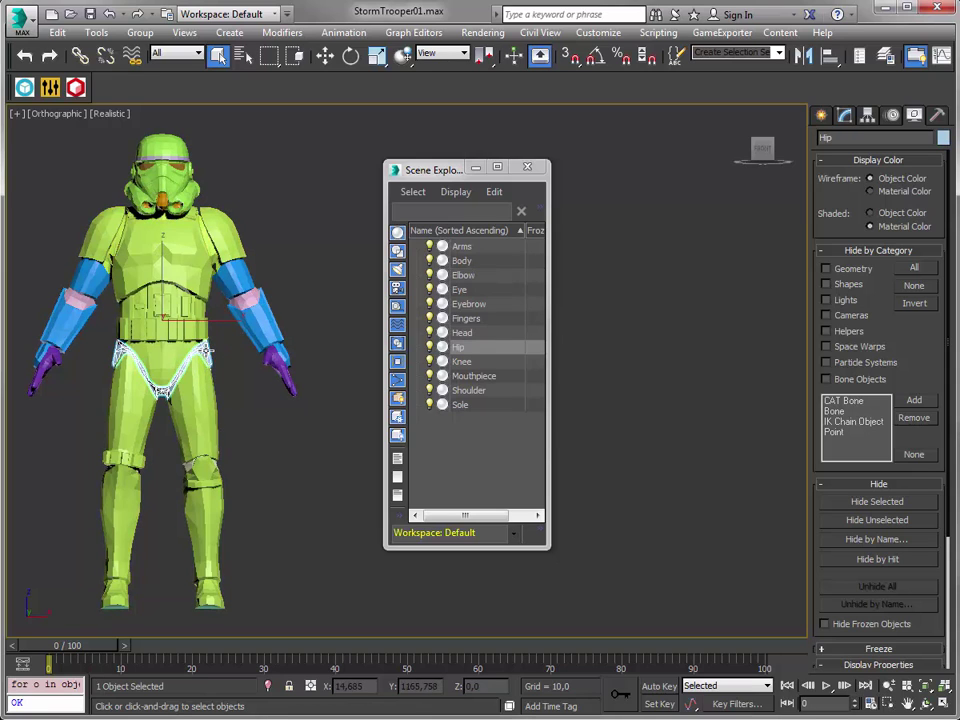
pyautogui.click(282, 372)
pyautogui.click(295, 478)
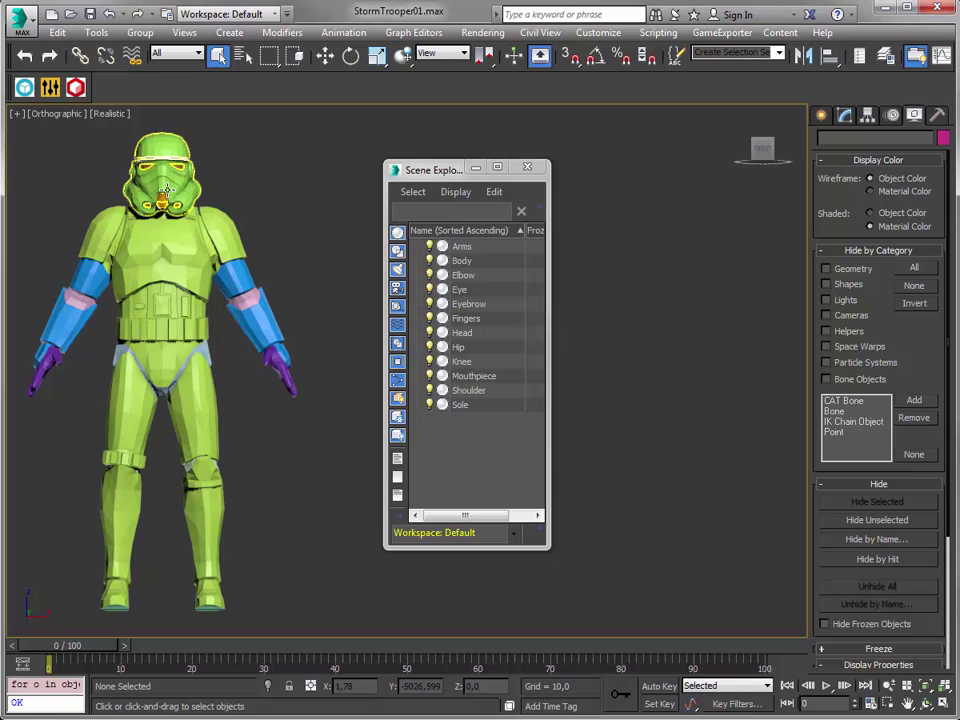
pyautogui.click(183, 247)
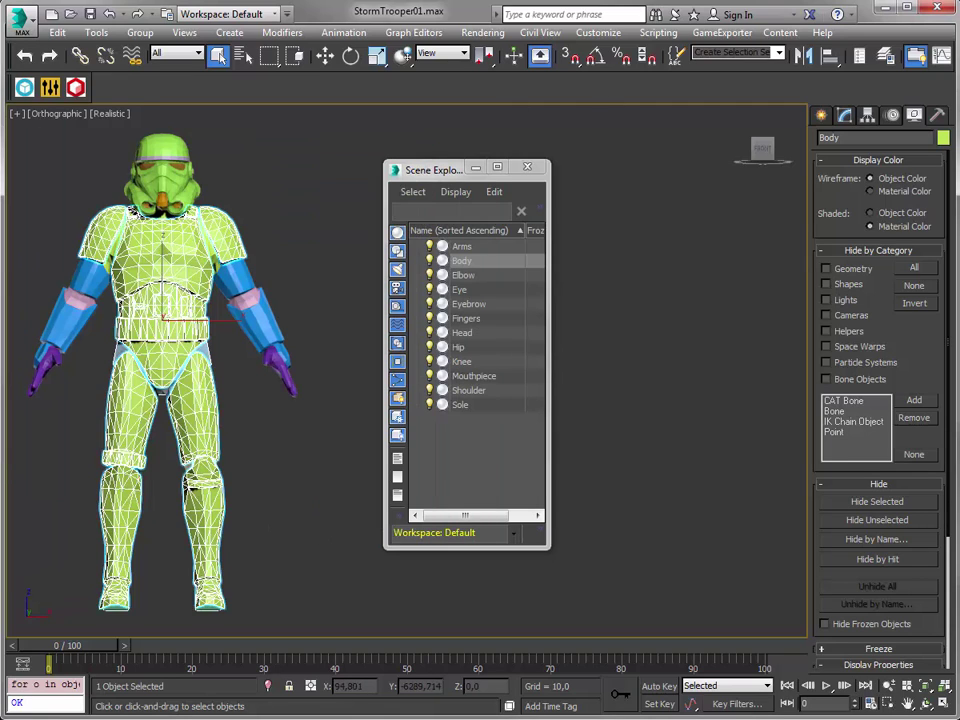
pyautogui.press('Escape')
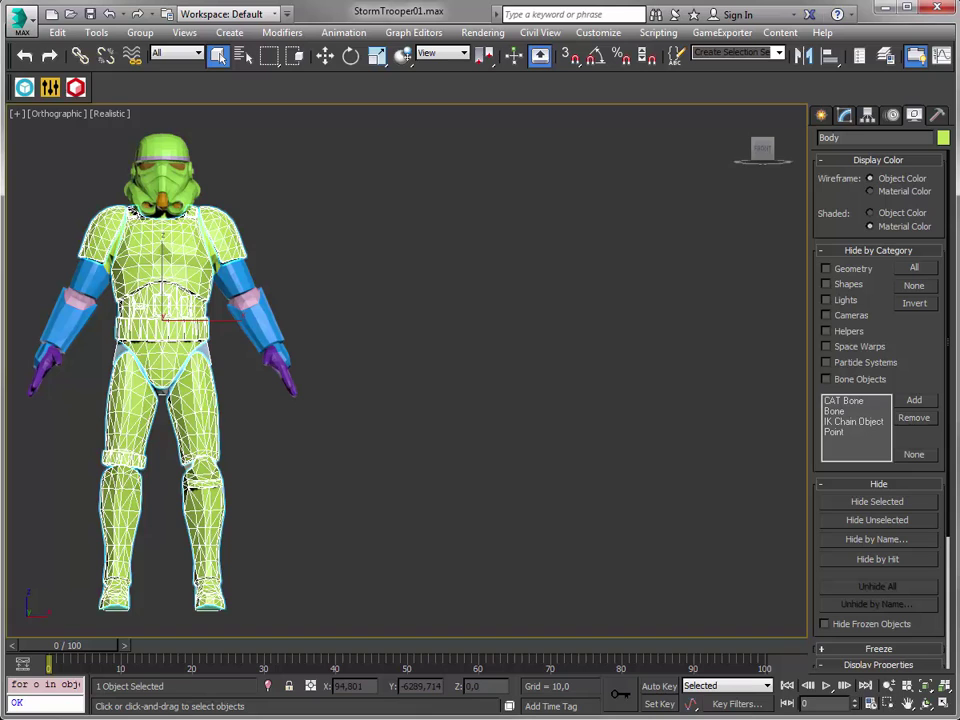
pyautogui.click(320, 175)
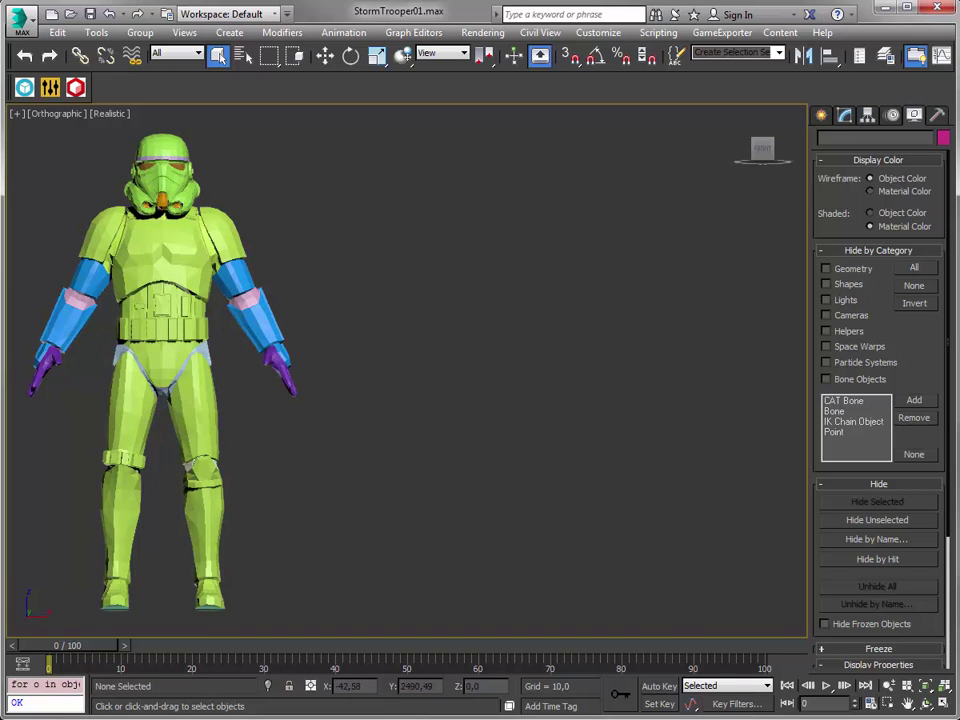
# - Create a Standard material in the Slate Material Editor and name it WhiteTrooper
pyautogui.press('m')
pyautogui.moveTo(341, 55); pyautogui.dragTo(436, 66)
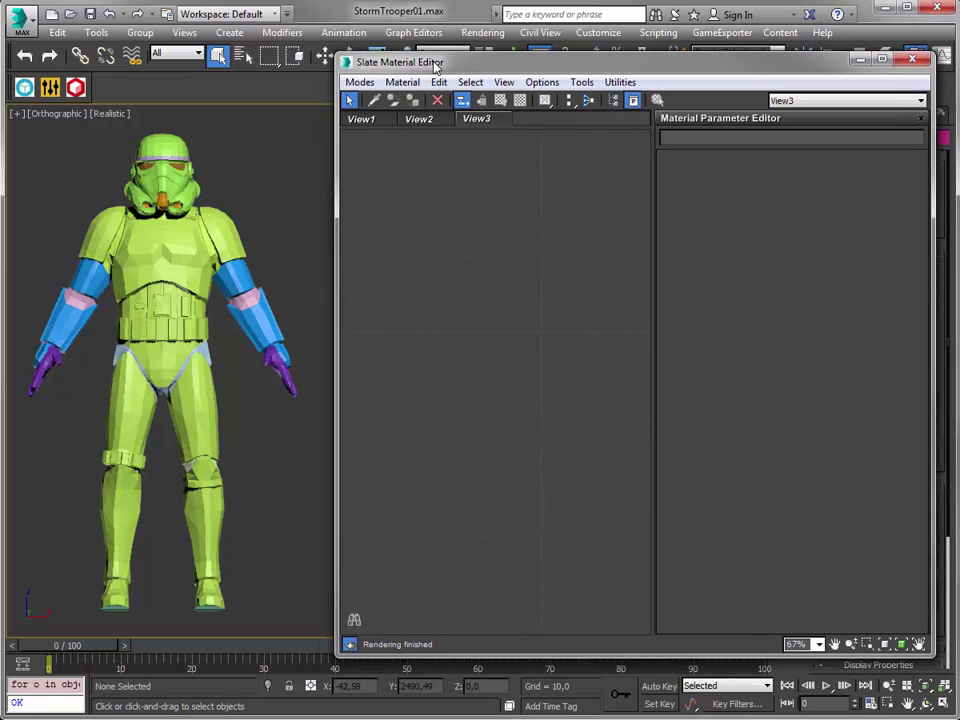
pyautogui.rightClick(458, 188)
pyautogui.moveTo(480, 198)
pyautogui.click(650, 423)
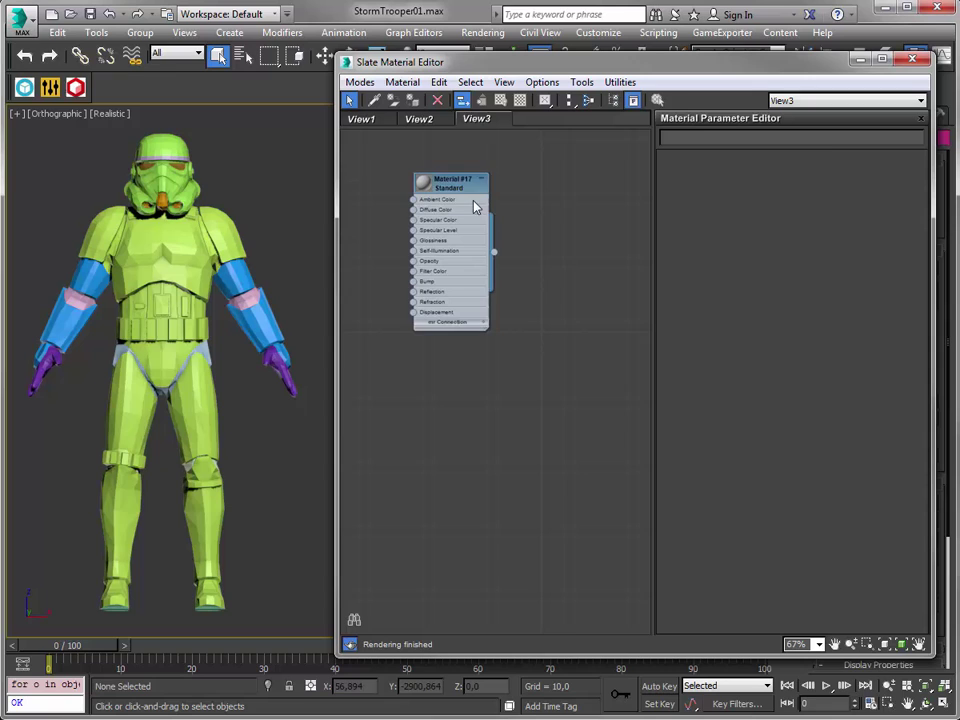
pyautogui.doubleClick(475, 202)
pyautogui.moveTo(713, 135); pyautogui.dragTo(570, 126)
pyautogui.write('WhiteTrooper')
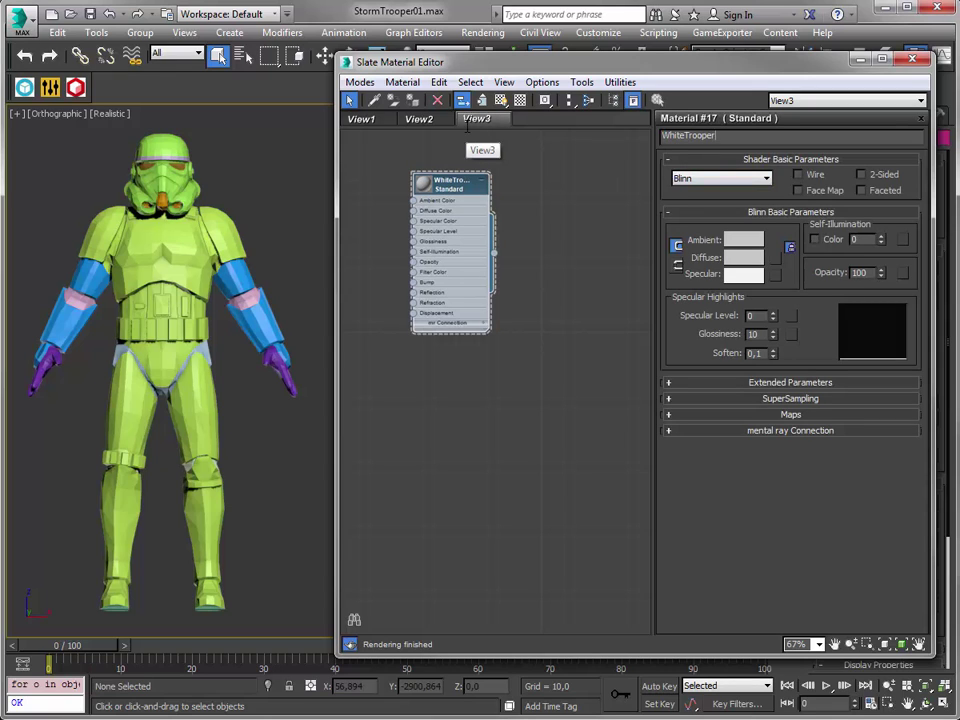
# - Set the WhiteTrooper diffuse color to white and assign the material to all objects of the character
pyautogui.click(750, 258)
pyautogui.moveTo(469, 226); pyautogui.dragTo(451, 225)
pyautogui.click(455, 281)
pyautogui.hotkey('ctrl', 'a')
pyautogui.rightClick(448, 188)
pyautogui.click(465, 210)
# - Name the second Standard material BlackTrooper and give it a near-black diffuse color, specular level 8 and glossiness 63
pyautogui.press('h')
pyautogui.doubleClick(450, 224)
pyautogui.write('BlackTrooper')
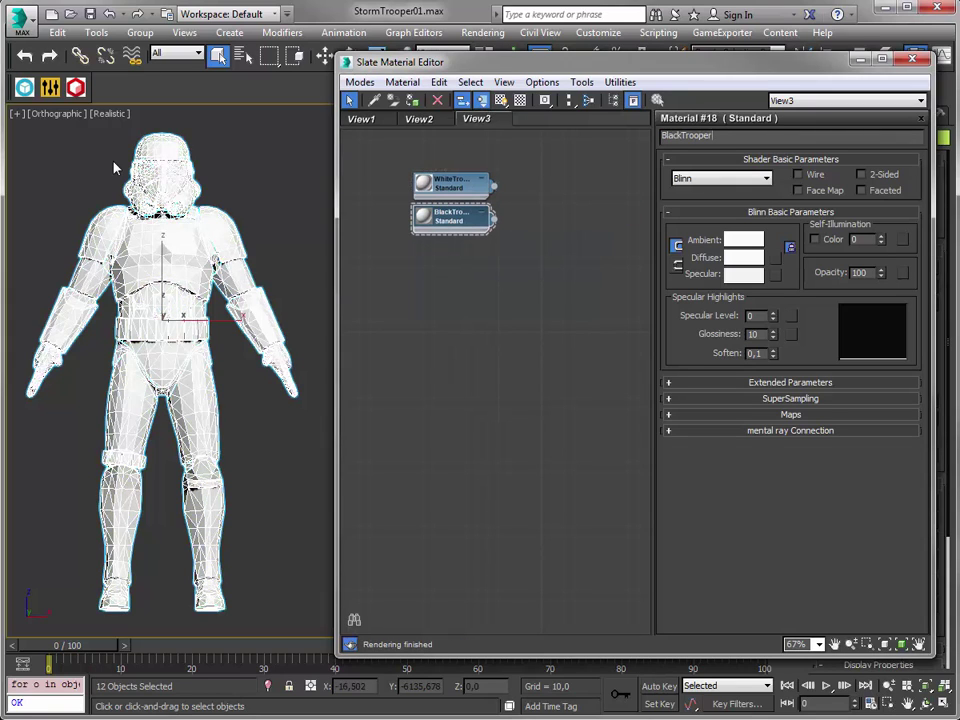
pyautogui.click(743, 257)
pyautogui.moveTo(183, 145); pyautogui.dragTo(183, 268)
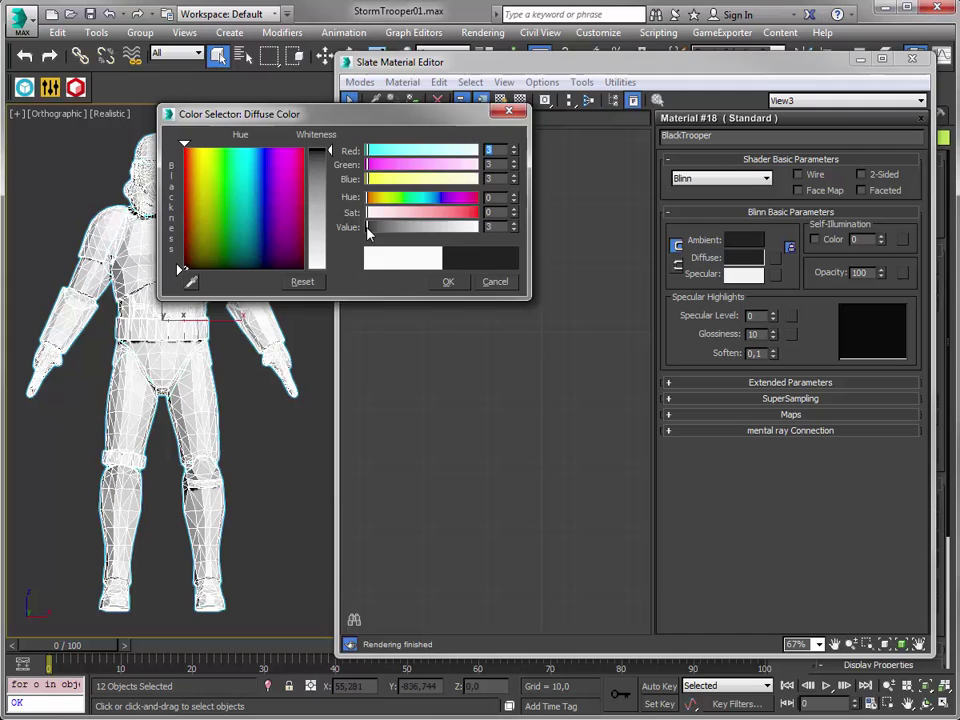
pyautogui.click(449, 282)
pyautogui.moveTo(773, 316); pyautogui.dragTo(777, 289)
# - Select the knee, hip, elbow, finger, shoulder, mouthpiece, eye and eyebrow parts and assign the BlackTrooper material to them
pyautogui.click(283, 232)
pyautogui.click(197, 465)
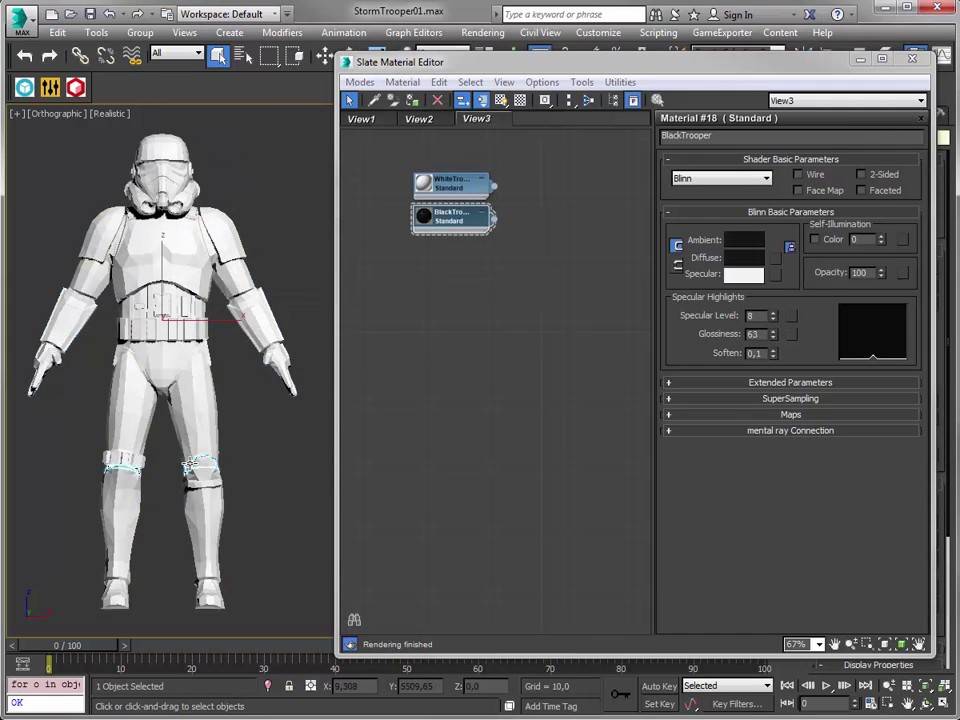
pyautogui.keyDown('ctrl'); pyautogui.click(198, 360); pyautogui.keyUp('ctrl')
pyautogui.keyDown('ctrl'); pyautogui.click(241, 301); pyautogui.keyUp('ctrl')
pyautogui.keyDown('ctrl'); pyautogui.click(274, 354); pyautogui.keyUp('ctrl')
pyautogui.scroll(6, 160, 202)
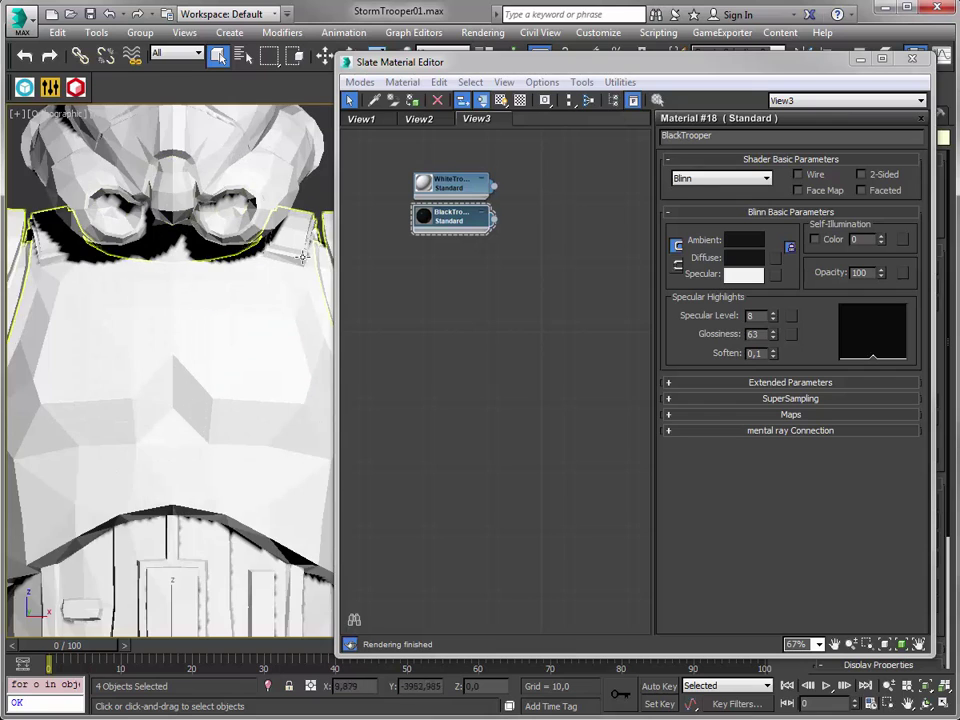
pyautogui.keyDown('ctrl'); pyautogui.click(200, 240); pyautogui.keyUp('ctrl')
pyautogui.keyDown('ctrl'); pyautogui.click(229, 210); pyautogui.keyUp('ctrl')
pyautogui.moveTo(229, 210); pyautogui.dragTo(210, 306, button='middle')
pyautogui.keyDown('ctrl'); pyautogui.click(210, 155); pyautogui.keyUp('ctrl')
pyautogui.keyDown('ctrl'); pyautogui.click(150, 200); pyautogui.keyUp('ctrl')
pyautogui.scroll(-8, 150, 200)
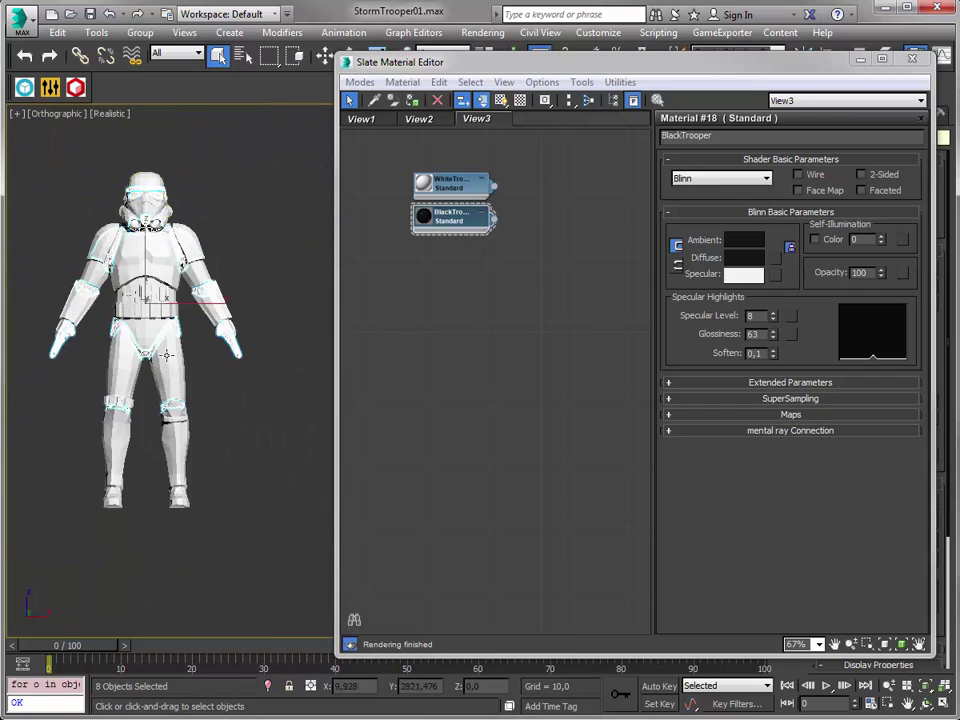
pyautogui.keyDown('ctrl'); pyautogui.click(182, 295); pyautogui.keyUp('ctrl')
pyautogui.keyDown('alt'); pyautogui.moveTo(180, 390); pyautogui.dragTo(200, 300, button='middle'); pyautogui.keyUp('alt')
pyautogui.click(201, 336)
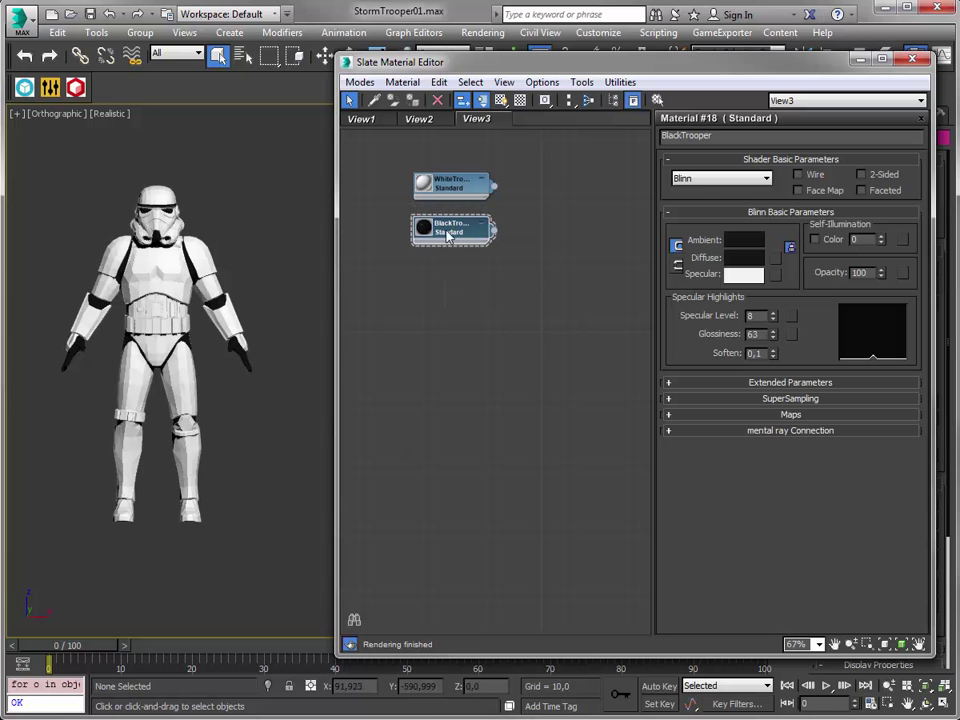
# - Show the WhiteTrooper material's parameters and examine its name and color settings
pyautogui.scroll(2, 447, 208)
pyautogui.scroll(1, 406, 224)
pyautogui.moveTo(412, 203); pyautogui.dragTo(448, 320, button='middle')
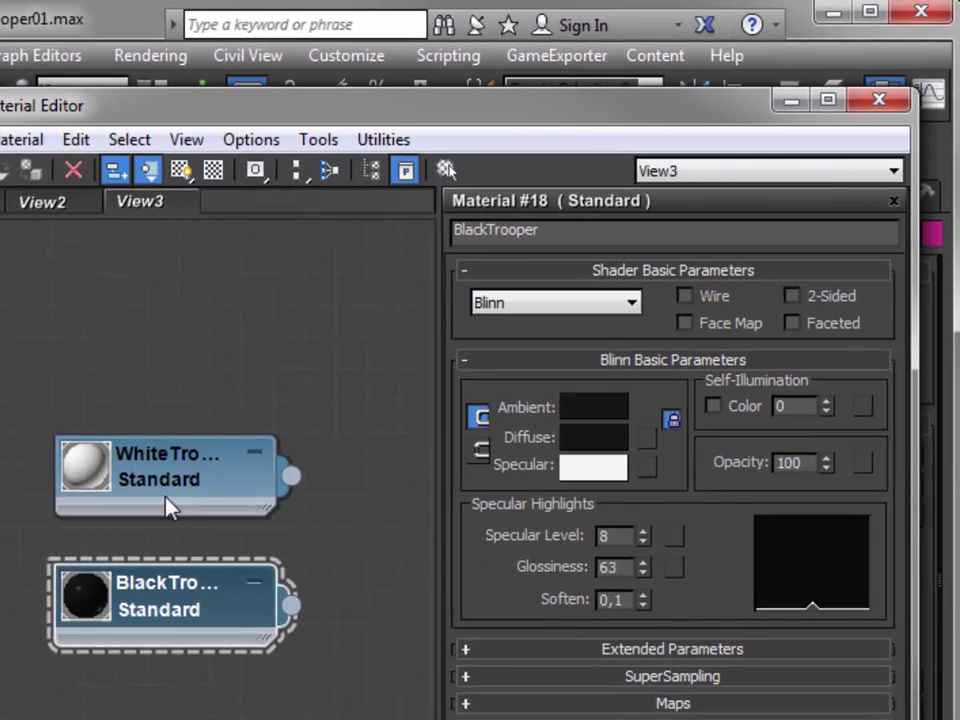
pyautogui.scroll(1, 447, 321)
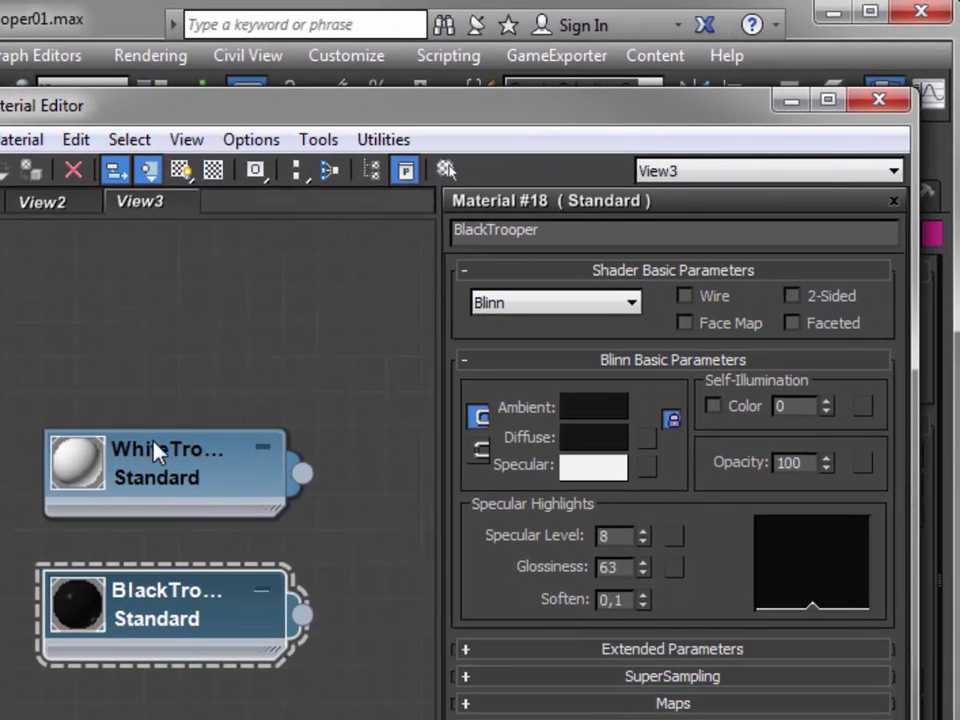
pyautogui.click(156, 451)
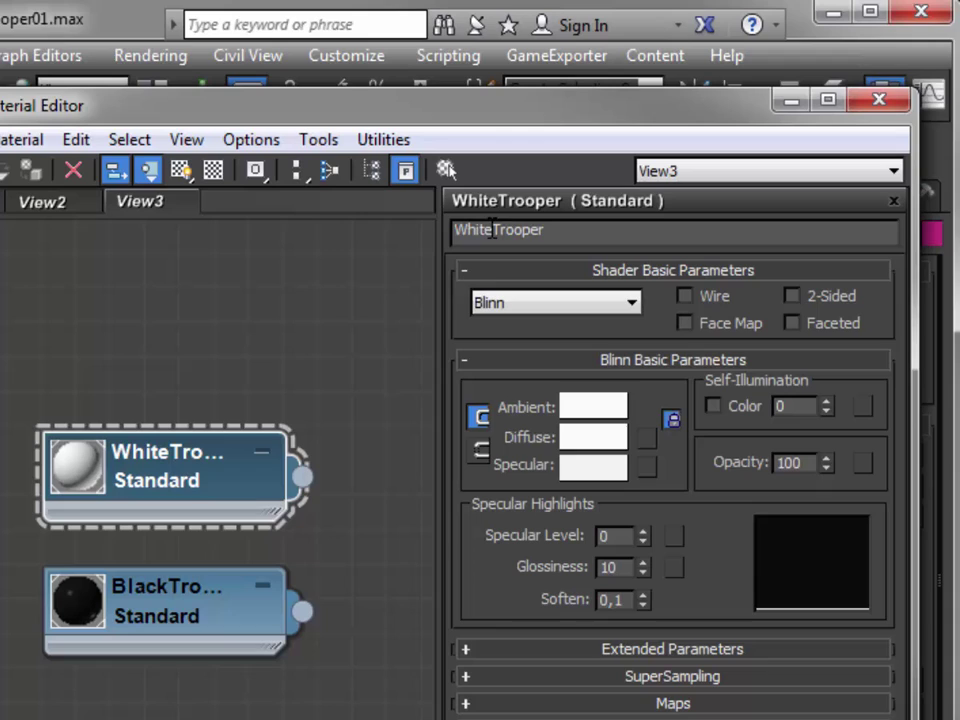
pyautogui.click(549, 231)
pyautogui.click(549, 231)
pyautogui.rightClick(214, 288)
pyautogui.moveTo(251, 304)
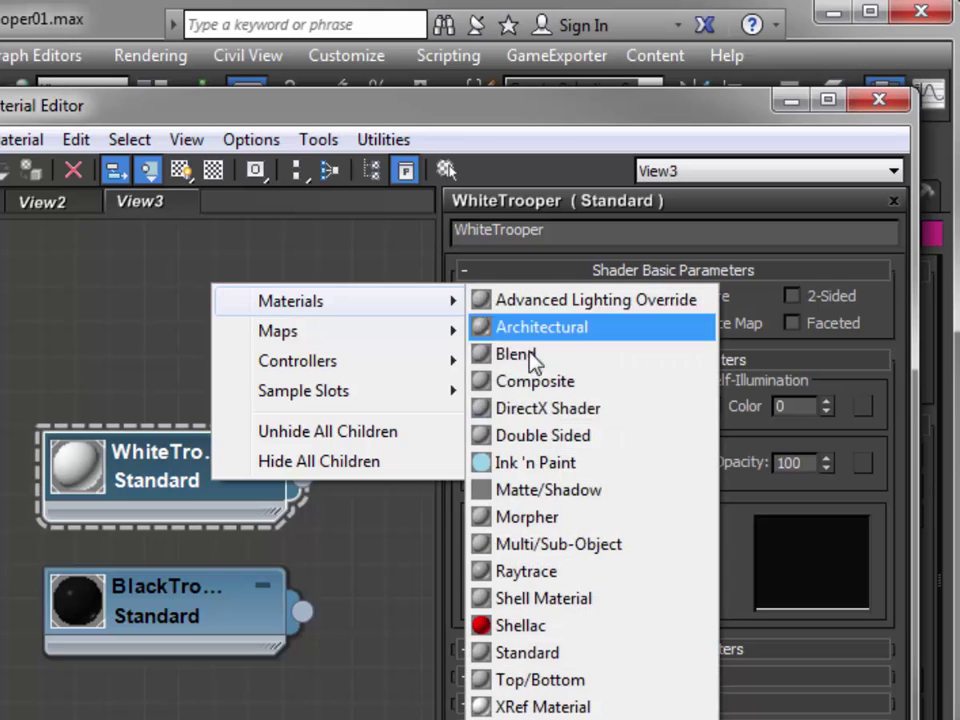
pyautogui.click(546, 652)
pyautogui.moveTo(263, 345); pyautogui.dragTo(240, 630)
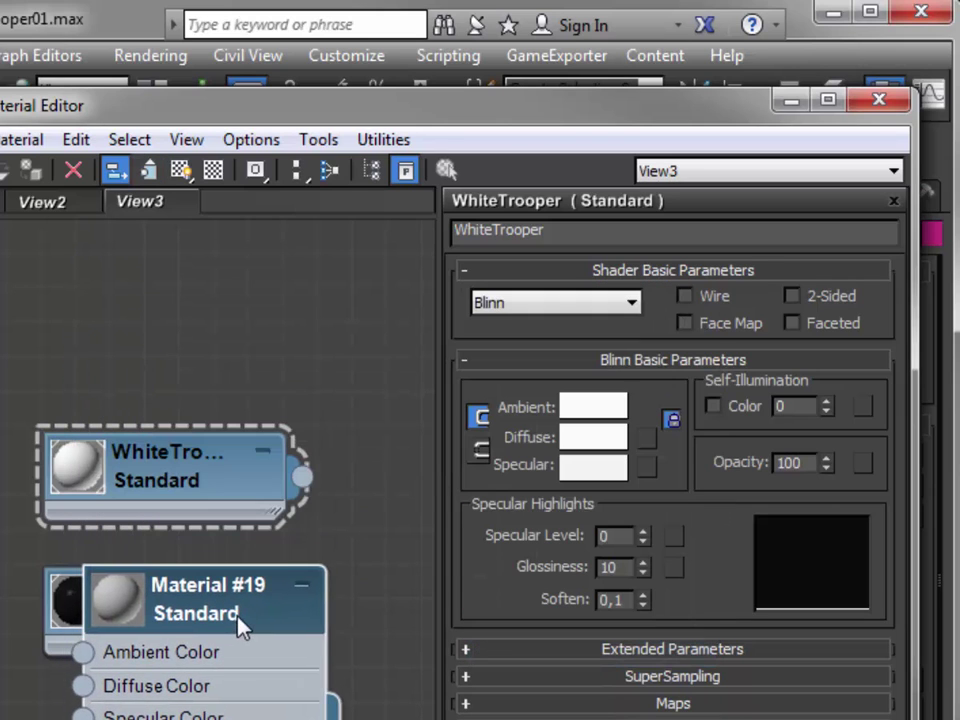
pyautogui.click(220, 595)
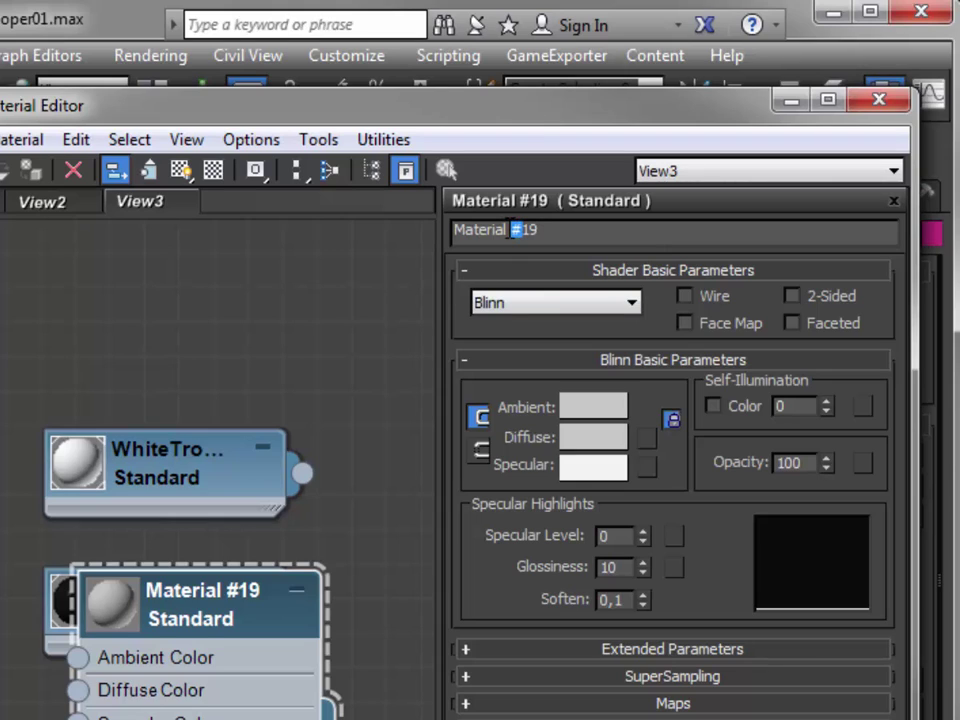
pyautogui.moveTo(508, 229); pyautogui.dragTo(513, 229)
pyautogui.moveTo(245, 620); pyautogui.dragTo(241, 287)
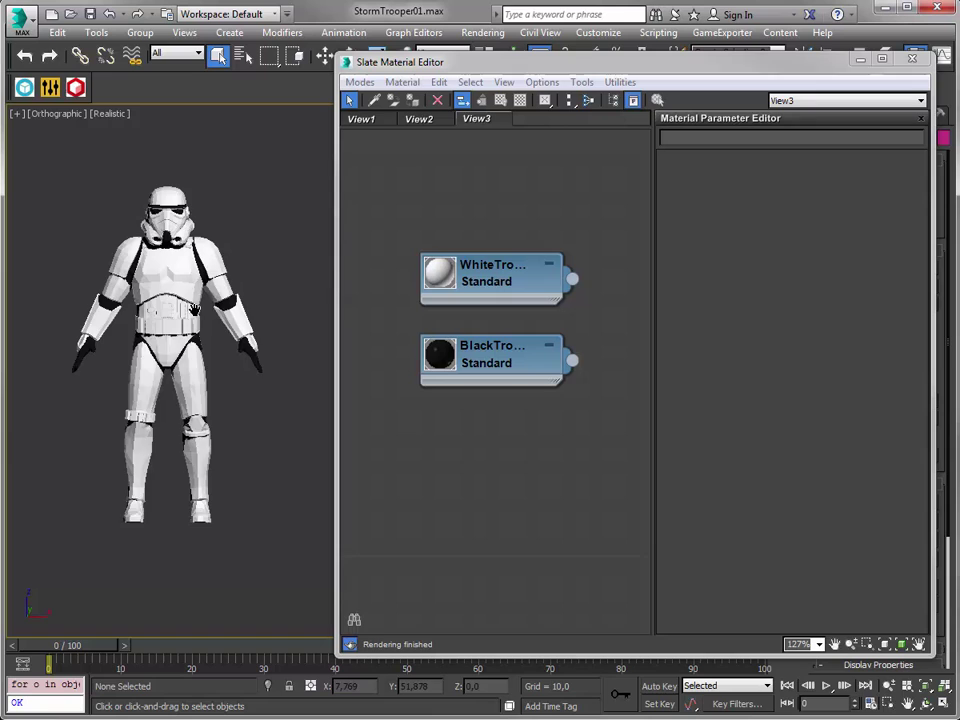
# - Create a Multi/Sub-Object material below the two trooper materials and name it HelmetColor
pyautogui.scroll(4, 139, 275)
pyautogui.scroll(-3, 165, 176)
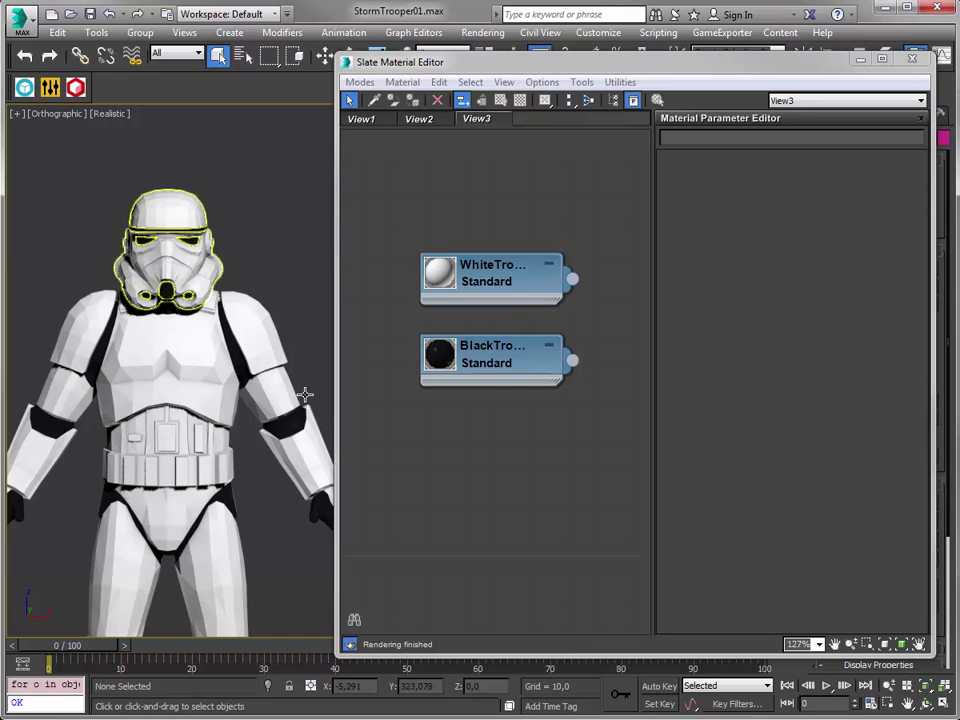
pyautogui.moveTo(553, 465); pyautogui.dragTo(536, 372, button='middle')
pyautogui.rightClick(548, 351)
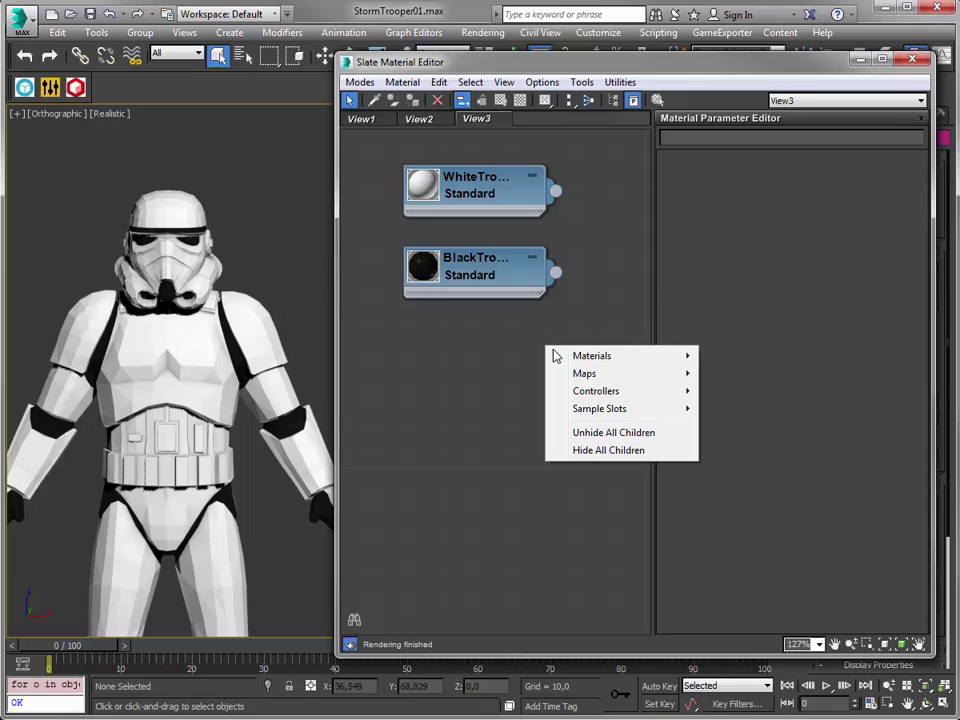
pyautogui.moveTo(555, 355)
pyautogui.click(737, 499)
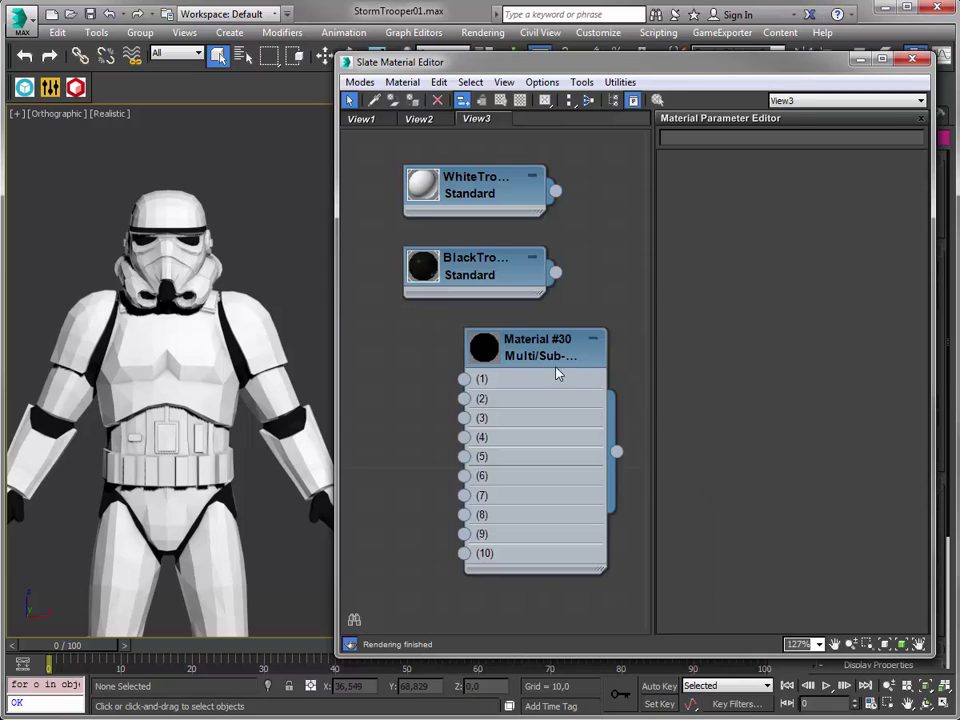
pyautogui.doubleClick(548, 352)
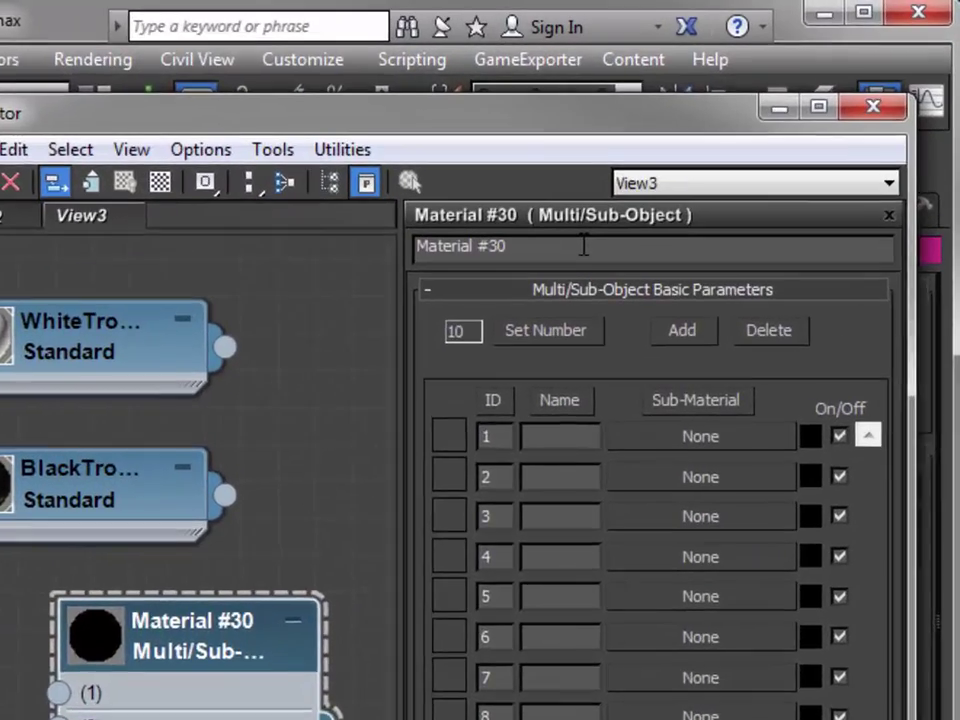
pyautogui.click(684, 180)
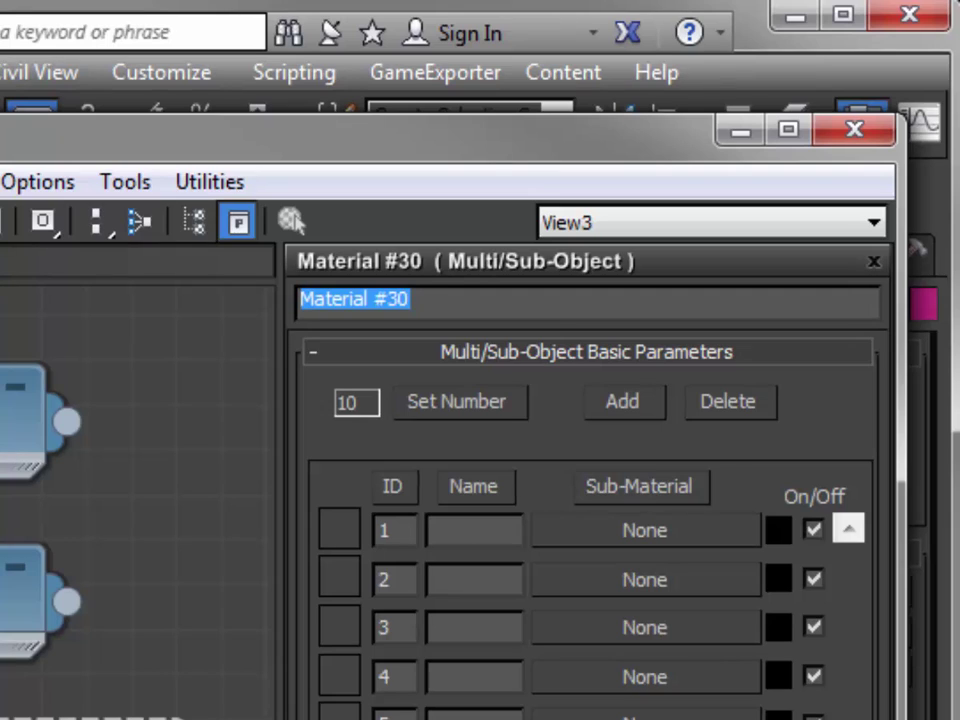
pyautogui.write('HelmetColor')
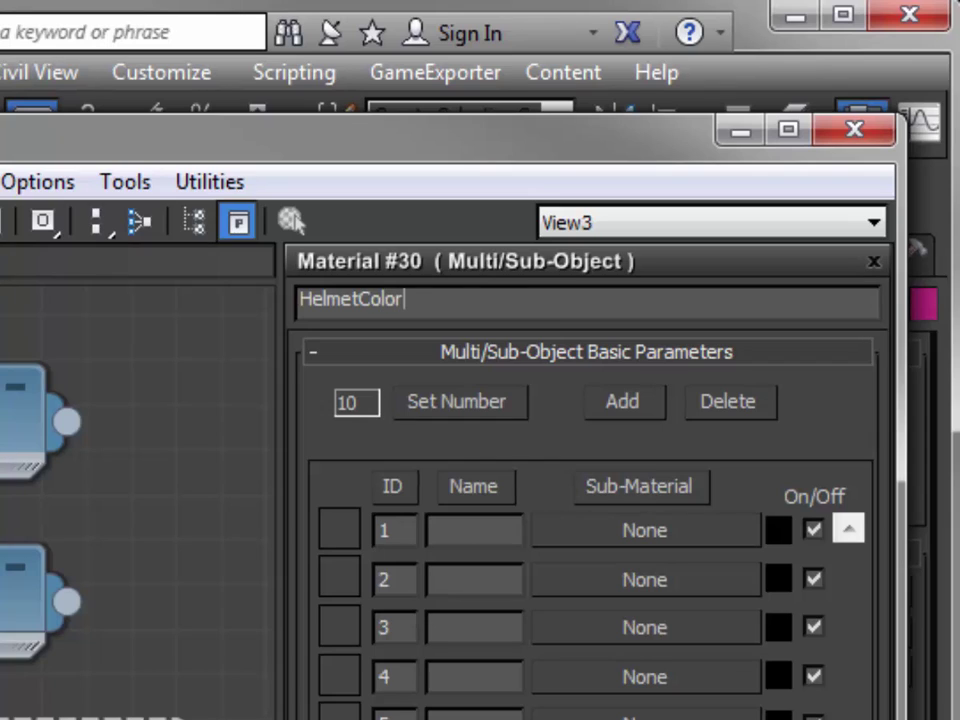
# - Set the number of sub-materials in HelmetColor to 4
pyautogui.click(431, 404)
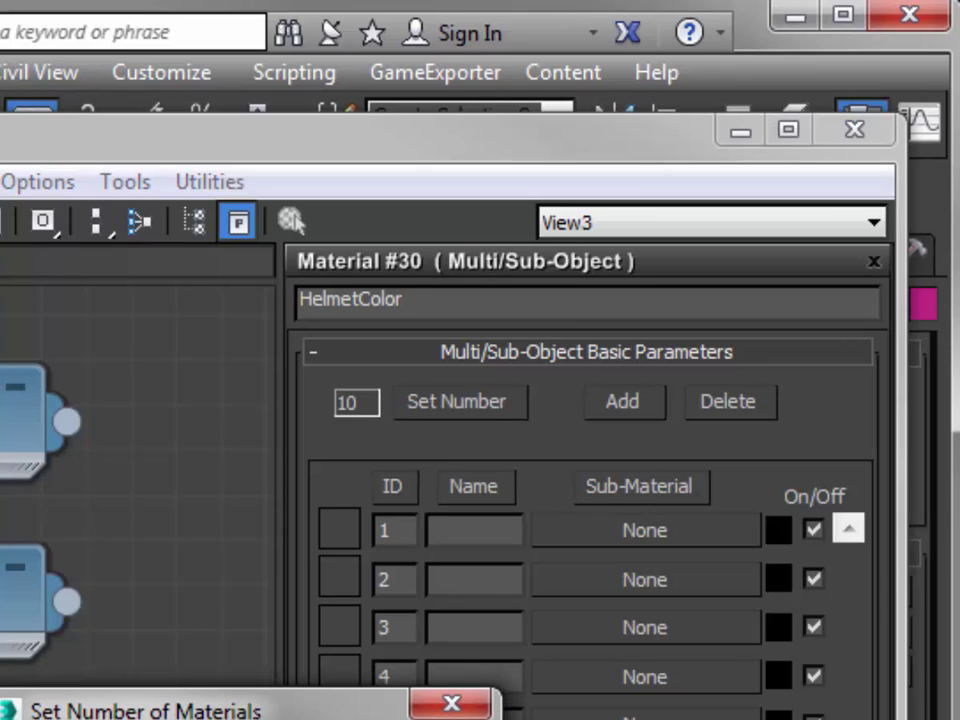
pyautogui.write('4')
pyautogui.press('Return')
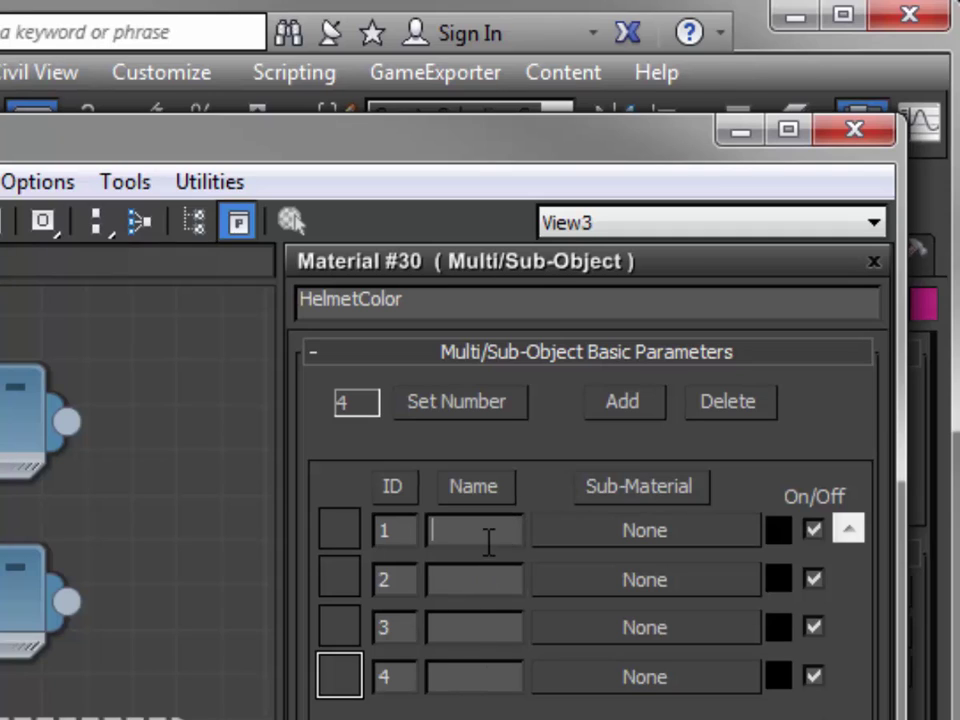
# - Name the HelmetColor sub-material IDs 1 to 4 Black, White, Pink and Lime
pyautogui.write('Black')
pyautogui.click(515, 583)
pyautogui.write('White')
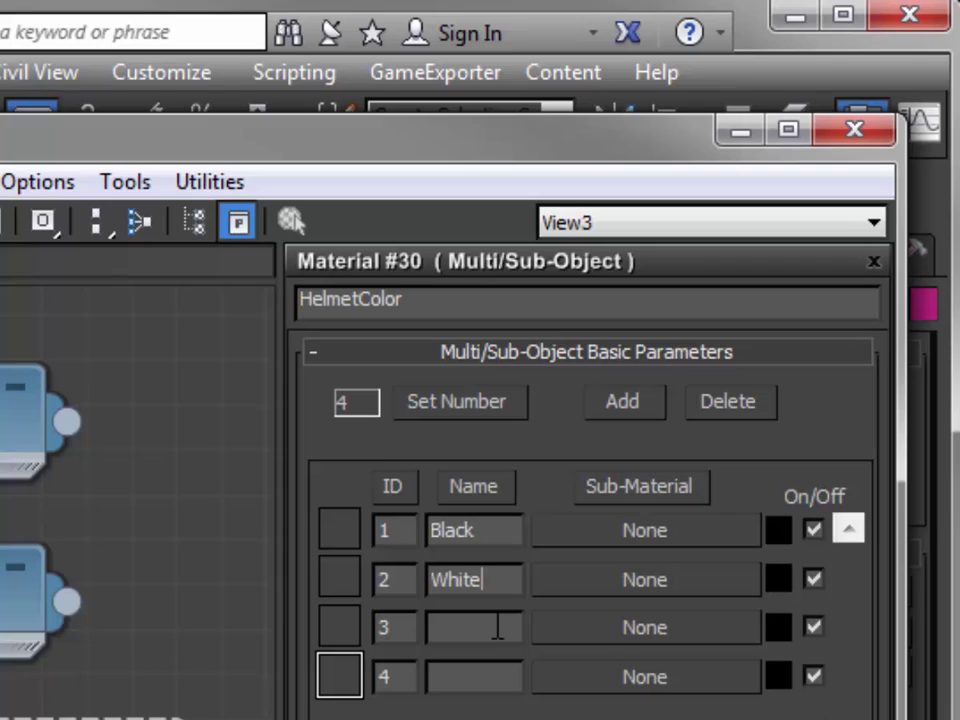
pyautogui.click(497, 627)
pyautogui.write('Pink')
pyautogui.click(501, 677)
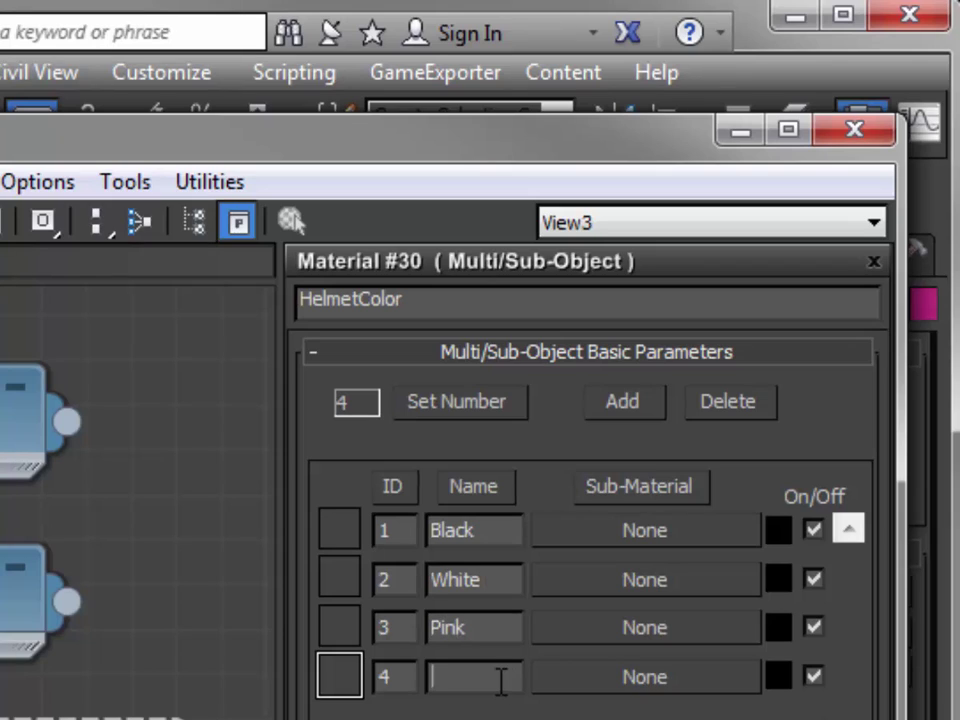
pyautogui.write('Lime')
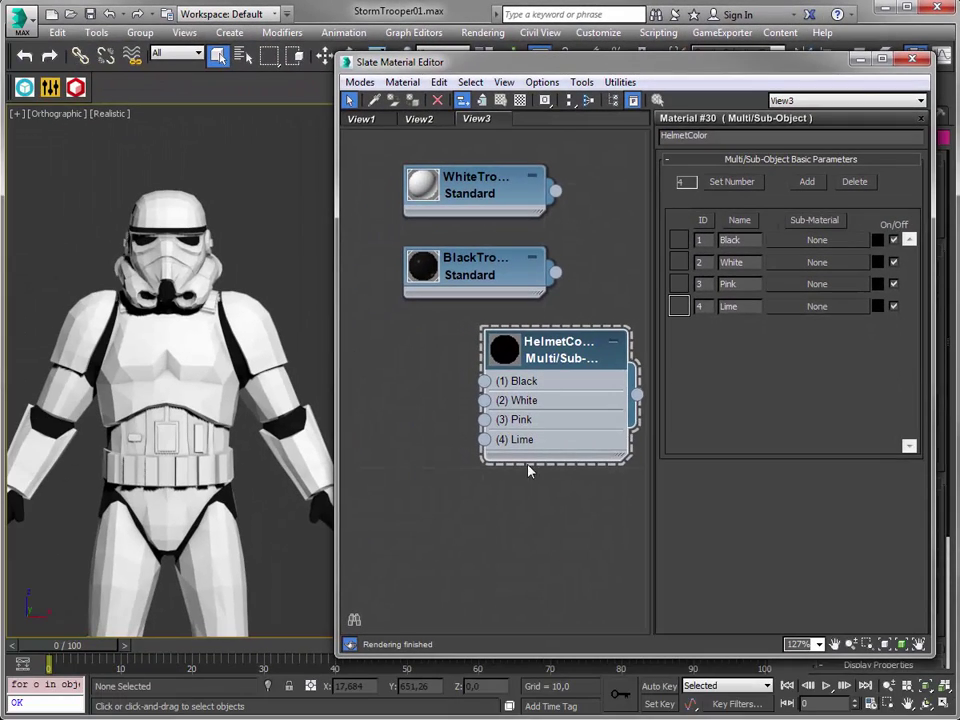
# - Copy the WhiteTrooper material into HelmetColor's Black slot and a copy of BlackTrooper into its White slot
pyautogui.scroll(-2, 557, 553)
pyautogui.moveTo(506, 527); pyautogui.dragTo(517, 523, button='middle')
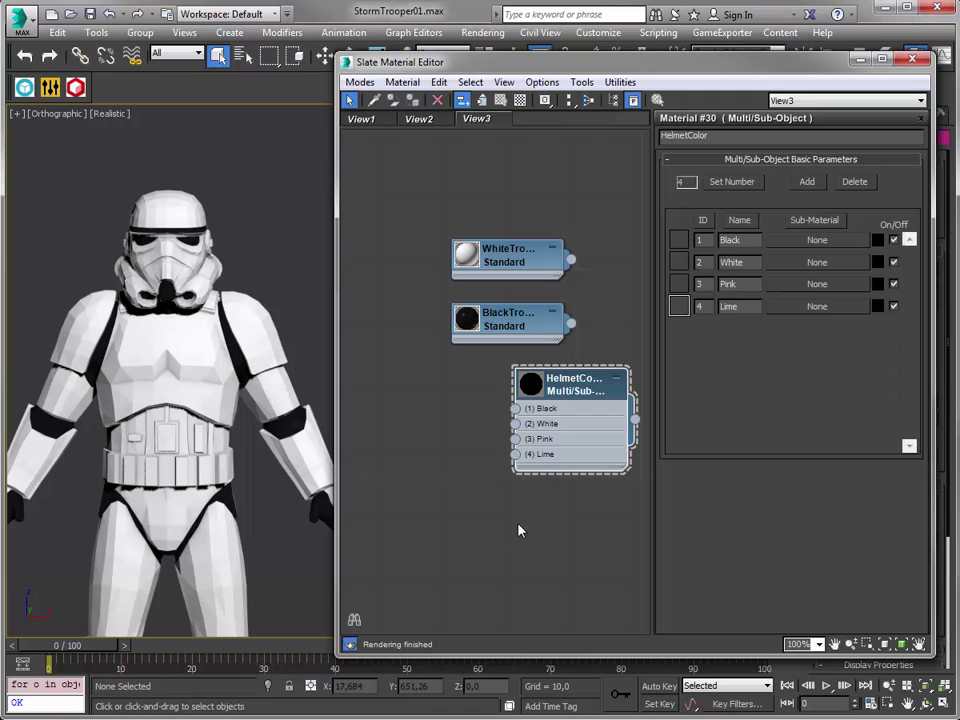
pyautogui.moveTo(512, 258)
pyautogui.keyDown('shift'); pyautogui.mouseDown()
pyautogui.moveTo(439, 339)
pyautogui.moveTo(415, 387)
pyautogui.mouseUp(); pyautogui.keyUp('shift')
pyautogui.moveTo(475, 389); pyautogui.dragTo(515, 408)
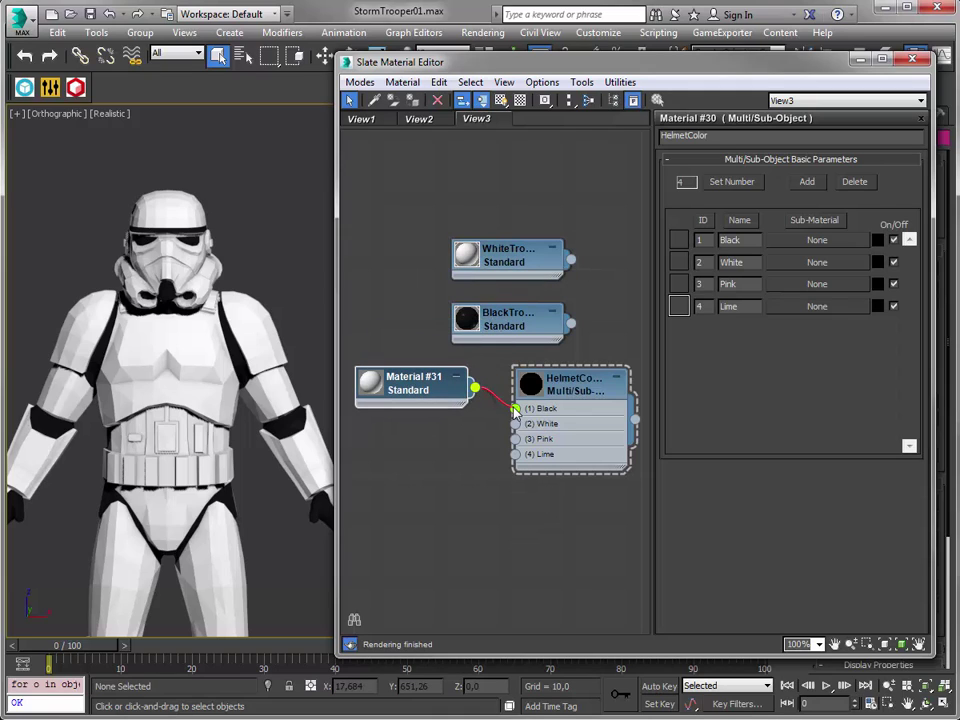
pyautogui.keyDown('shift'); pyautogui.moveTo(512, 330); pyautogui.dragTo(515, 424); pyautogui.keyUp('shift')
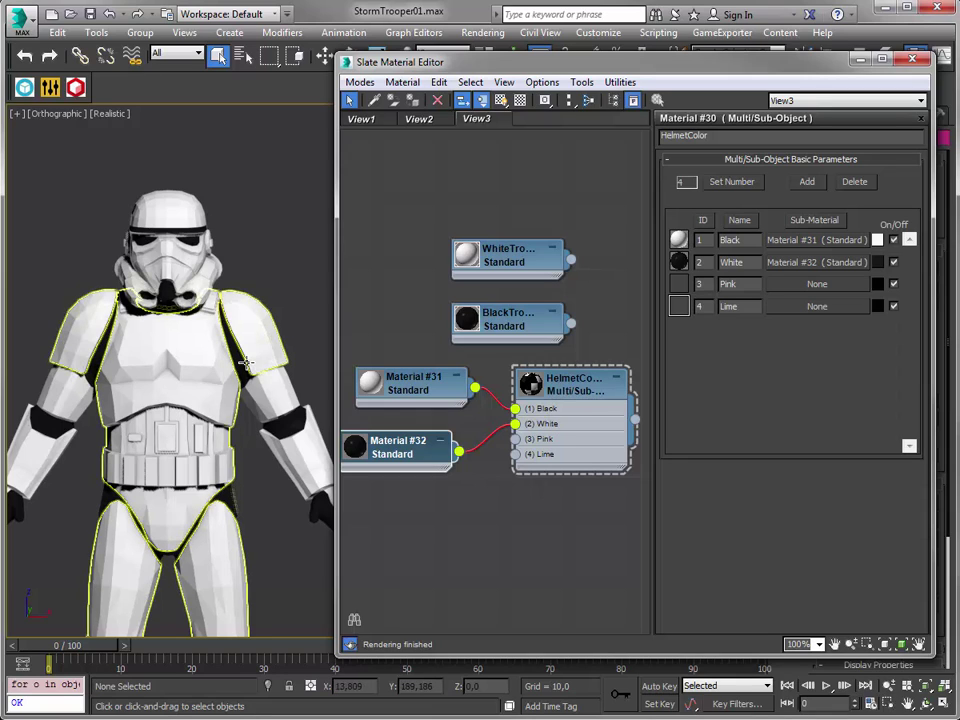
# - Show the parameters of the WhiteTrooper and BlackTrooper materials and examine their names
pyautogui.doubleClick(505, 260)
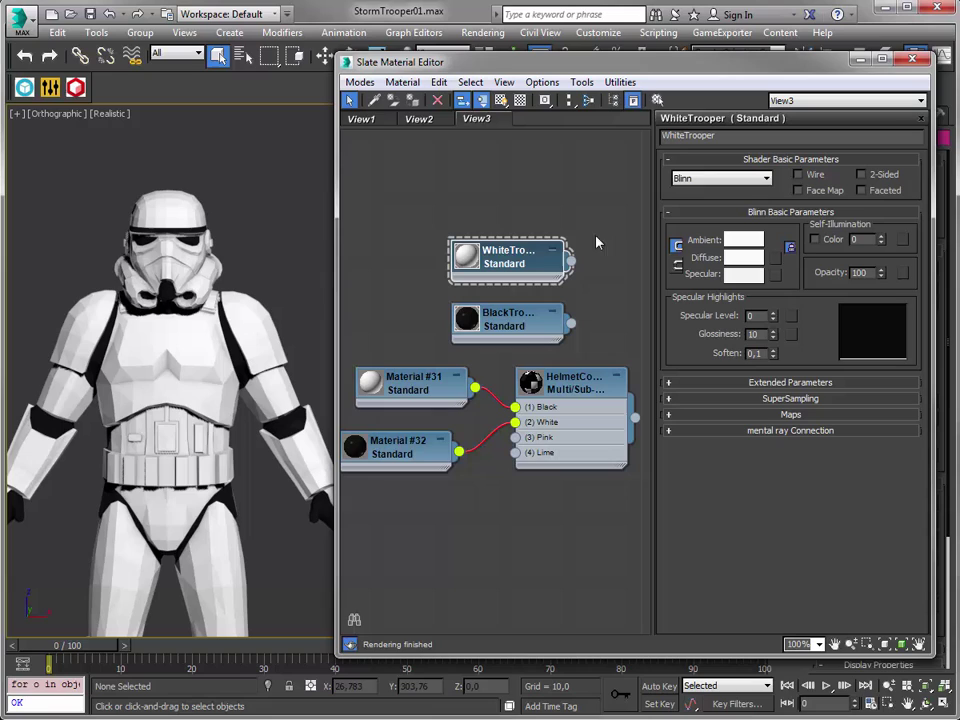
pyautogui.moveTo(686, 135); pyautogui.dragTo(710, 135)
pyautogui.doubleClick(508, 320)
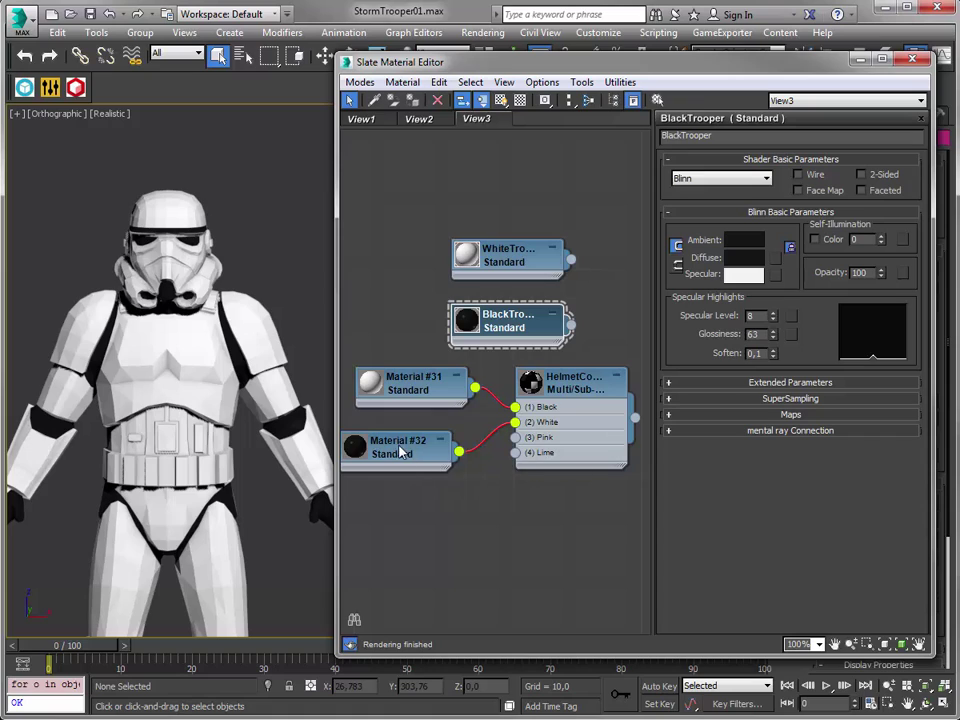
# - Duplicate the black material connected to HelmetColor, place the copy below it and name it Psfgsdfg
pyautogui.keyDown('shift'); pyautogui.moveTo(400, 453); pyautogui.dragTo(401, 497); pyautogui.keyUp('shift')
pyautogui.doubleClick(401, 497)
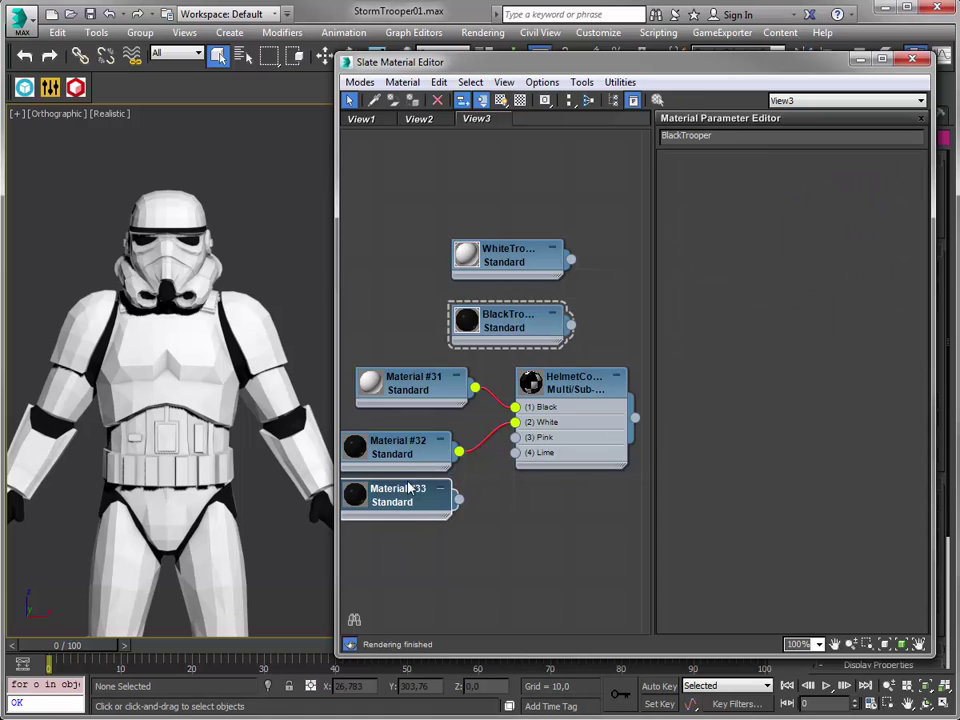
pyautogui.click(776, 140)
pyautogui.write('Pi')
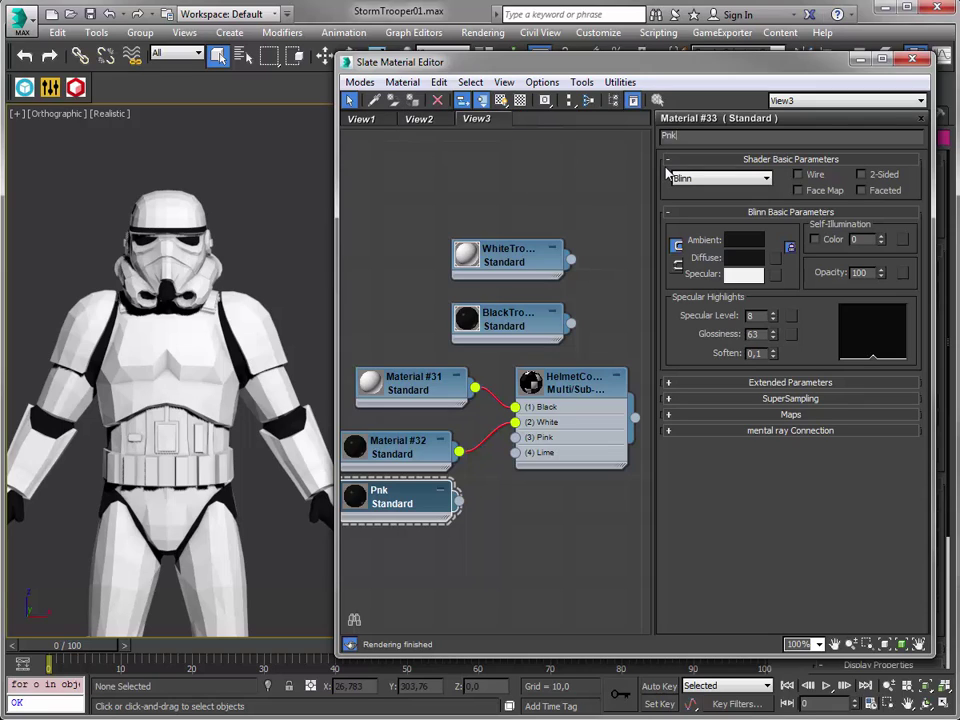
pyautogui.write('nk')
pyautogui.press('BackSpace')
pyautogui.press('BackSpace')
pyautogui.write('sfgsdfg')
# - Set the Psfgsdfg material's diffuse color to light pink (RGB 223, 115, 207) and connect it to HelmetColor's Pink slot
pyautogui.click(744, 258)
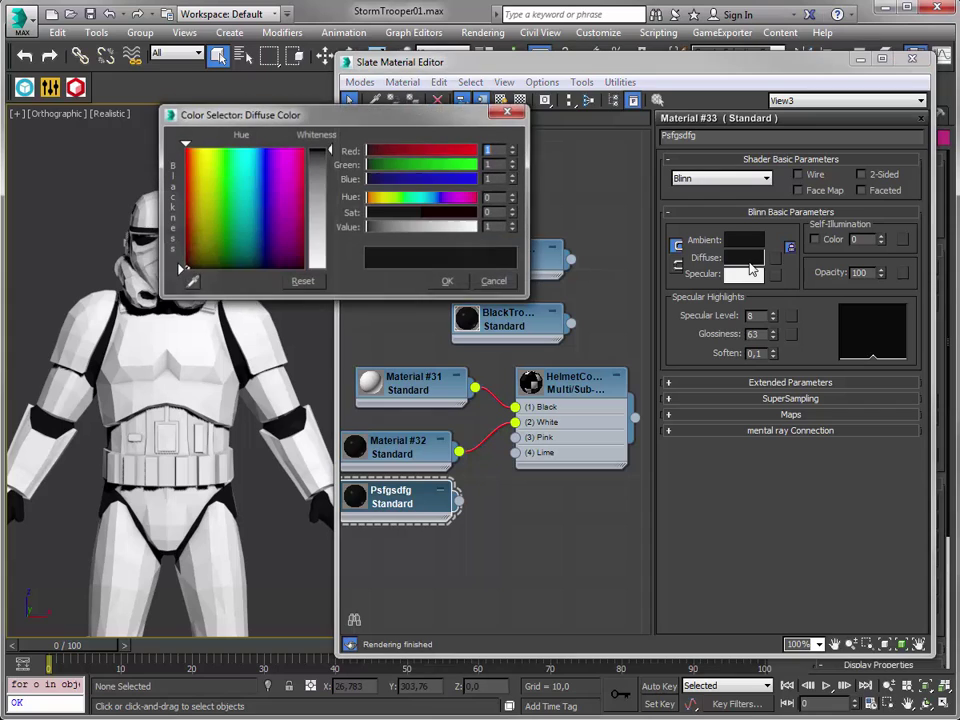
pyautogui.click(463, 150)
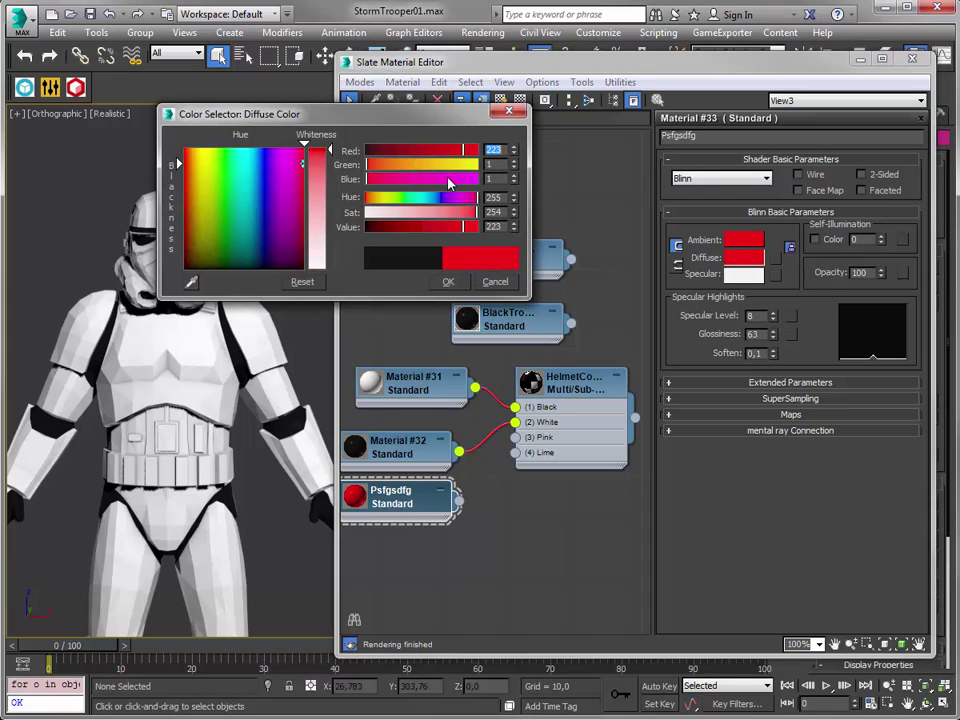
pyautogui.moveTo(447, 178); pyautogui.dragTo(416, 165)
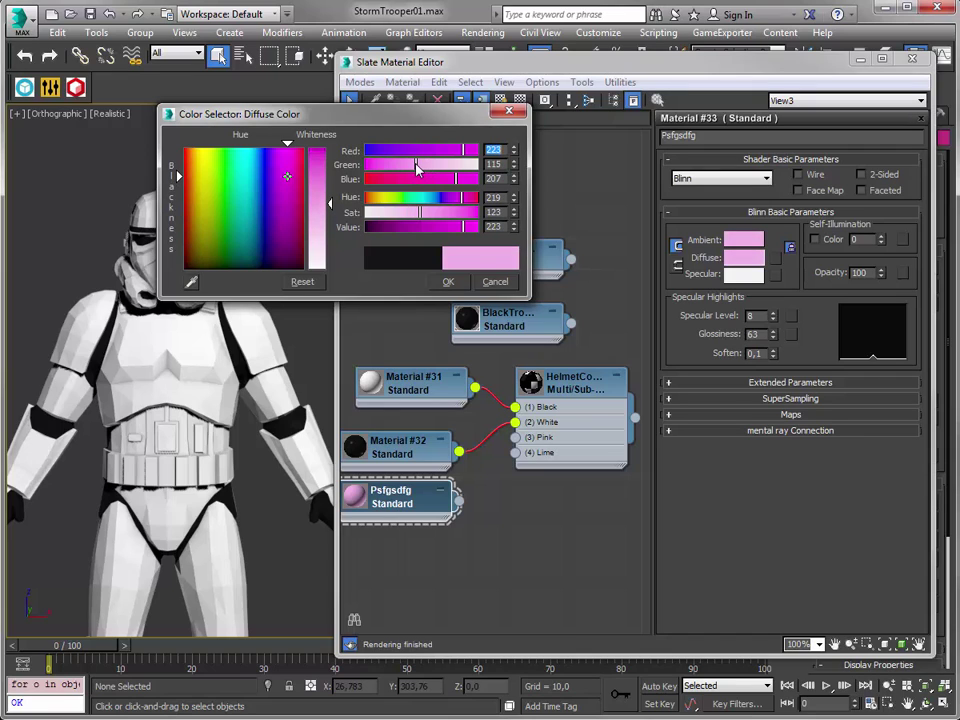
pyautogui.click(446, 283)
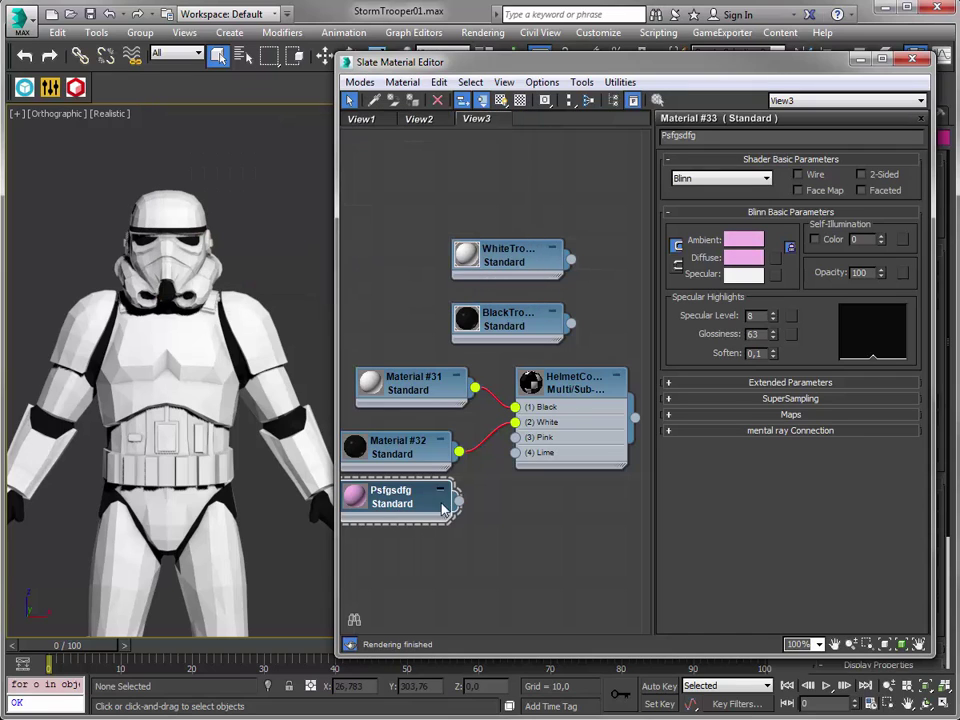
pyautogui.moveTo(459, 501); pyautogui.dragTo(512, 437)
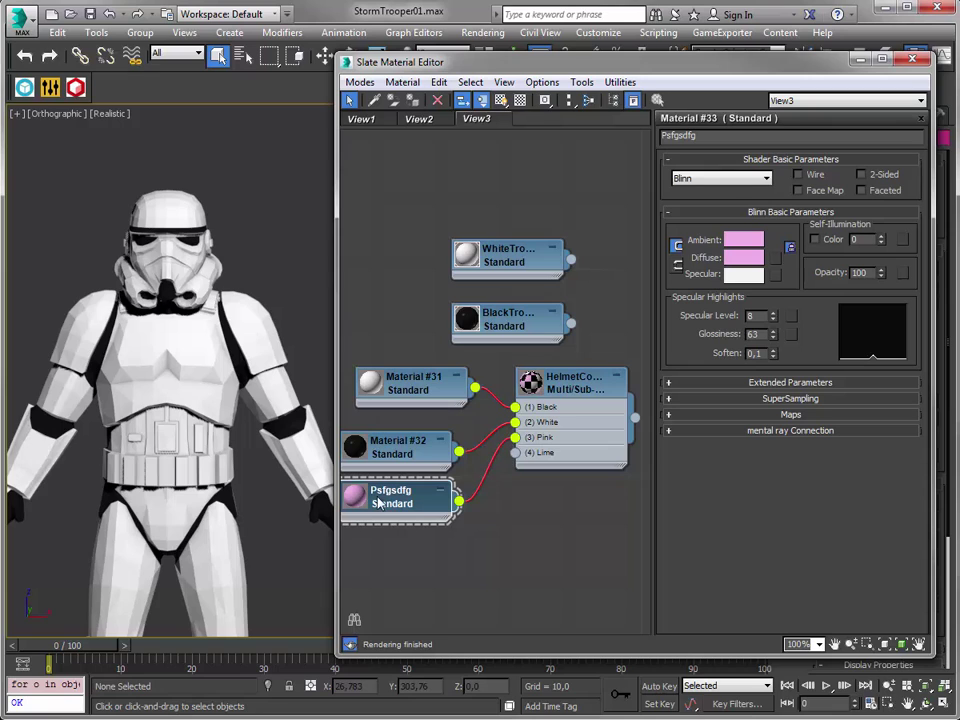
# - Duplicate the pink material with a lime green diffuse color (RGB 65, 203, 10) and connect the copy to HelmetColor's Lime slot
pyautogui.keyDown('shift'); pyautogui.moveTo(398, 514); pyautogui.dragTo(400, 562); pyautogui.keyUp('shift')
pyautogui.doubleClick(405, 545)
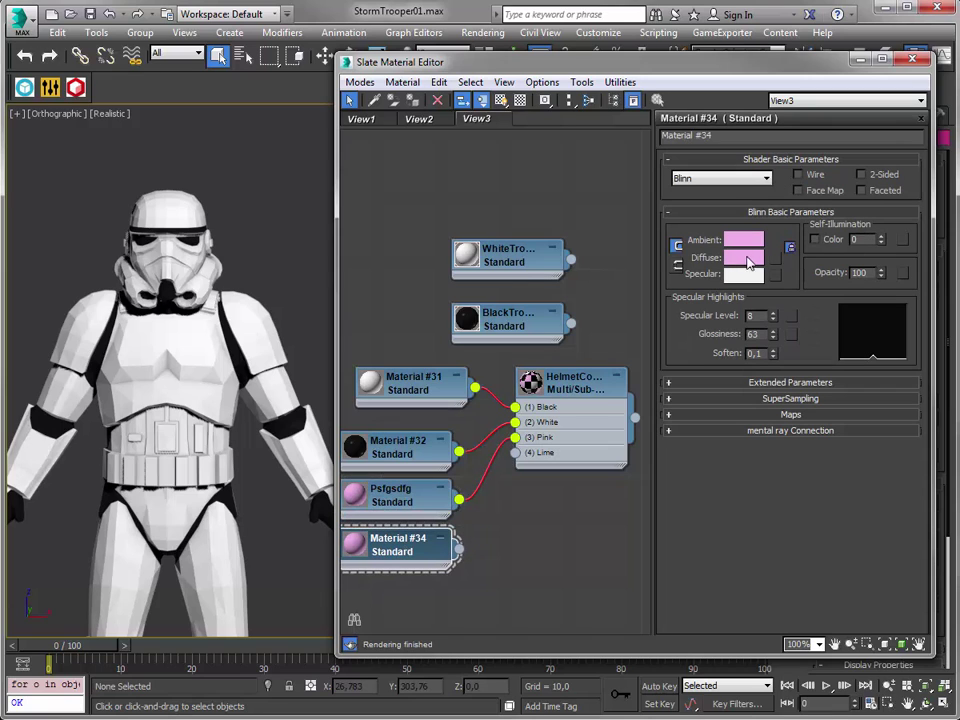
pyautogui.click(747, 258)
pyautogui.click(398, 198)
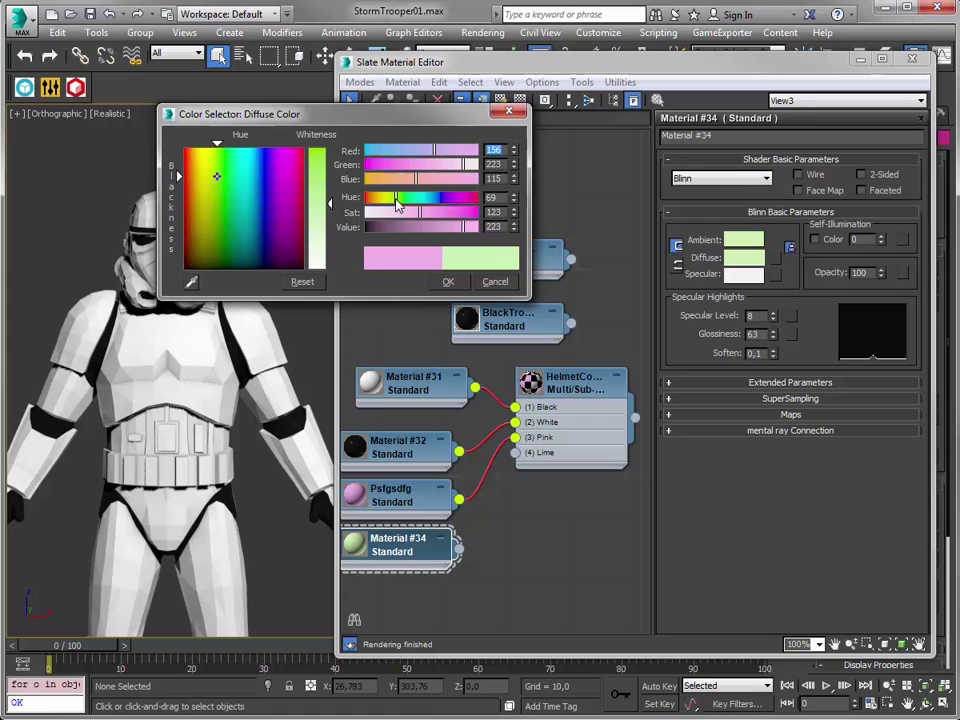
pyautogui.moveTo(398, 208); pyautogui.dragTo(456, 227)
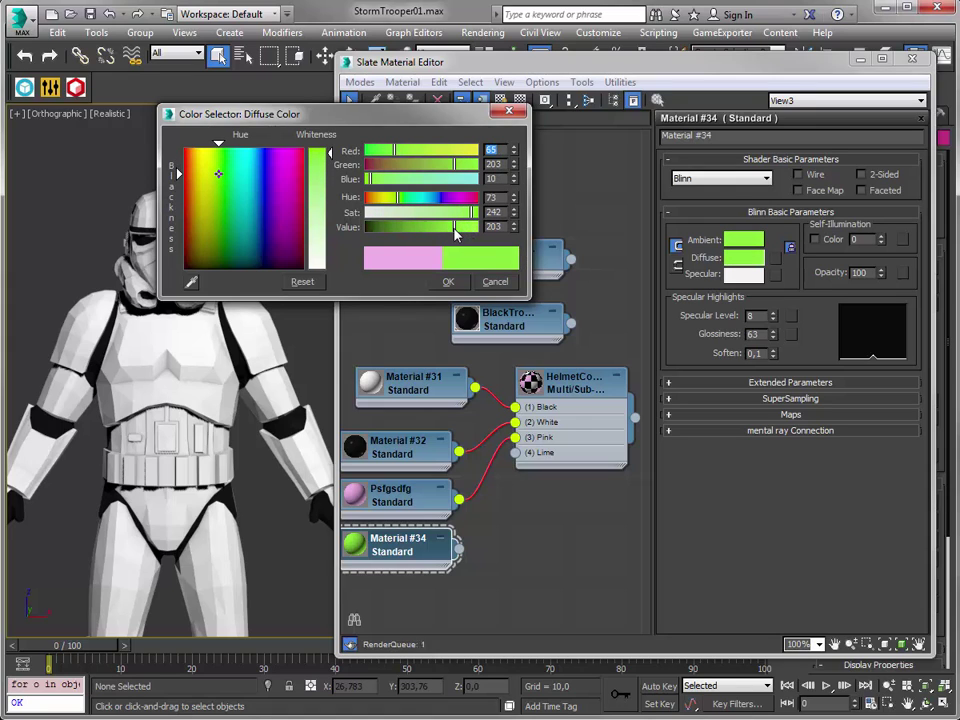
pyautogui.click(448, 282)
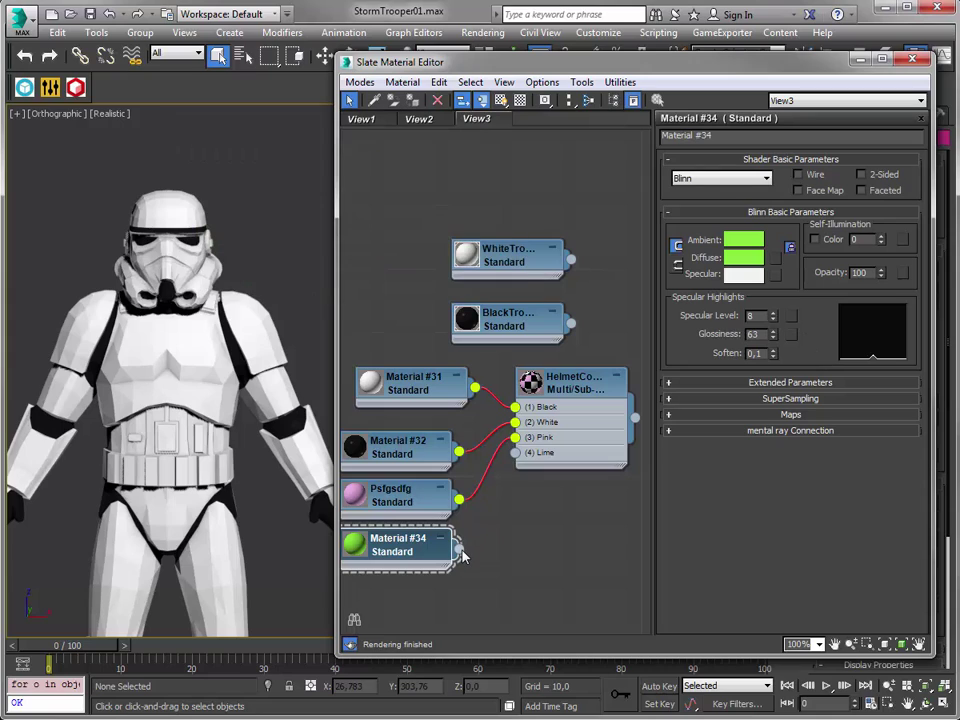
pyautogui.moveTo(457, 549); pyautogui.dragTo(515, 455)
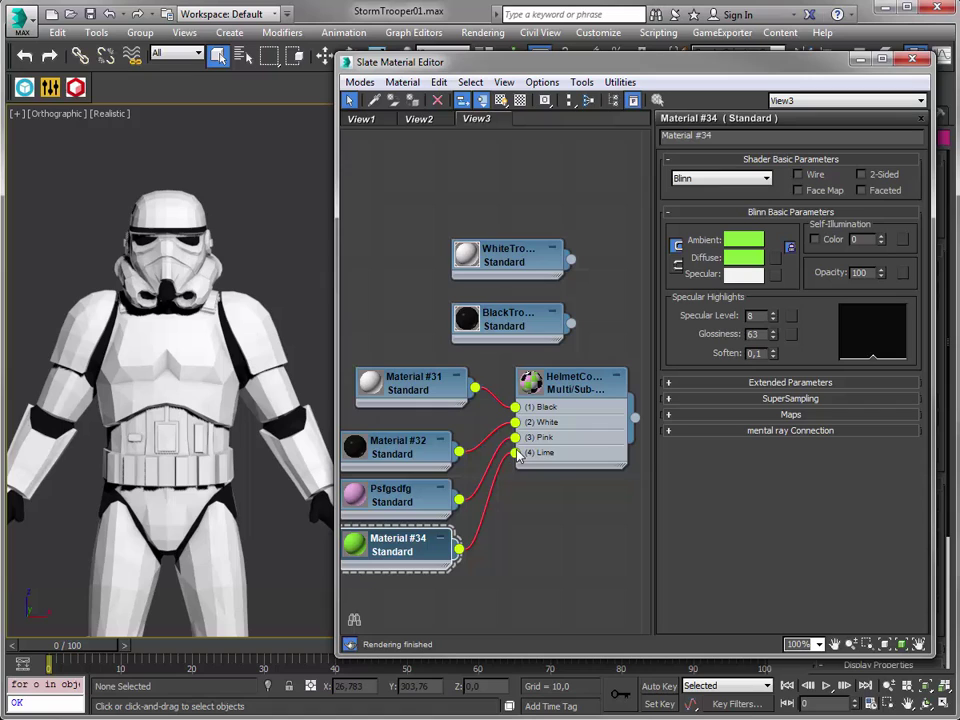
# - Assign HelmetColor to the helmet and swap its first two inputs so the Black and White slots get the matching materials
pyautogui.moveTo(634, 418); pyautogui.dragTo(188, 207)
pyautogui.click(186, 202)
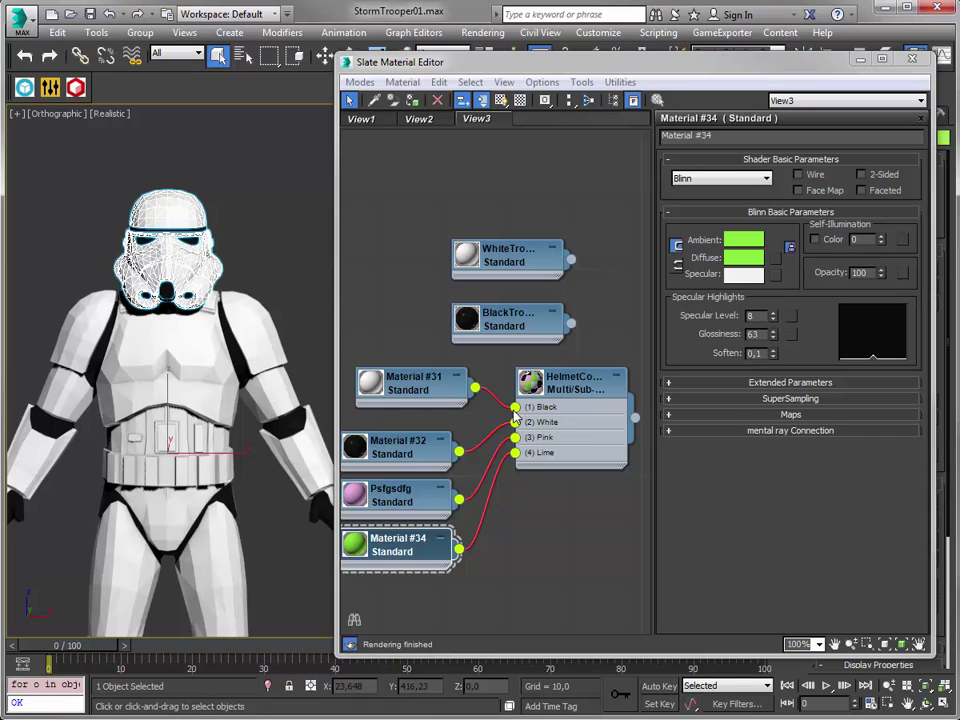
pyautogui.moveTo(513, 416)
pyautogui.mouseDown()
pyautogui.moveTo(468, 460)
pyautogui.moveTo(514, 407)
pyautogui.mouseUp()
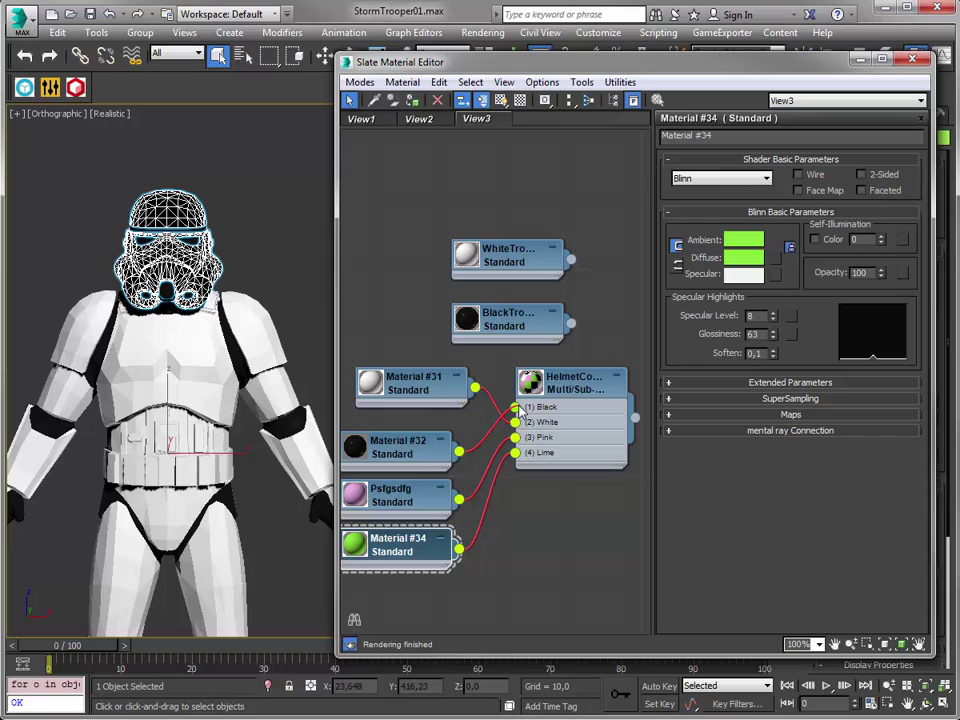
pyautogui.click(260, 220)
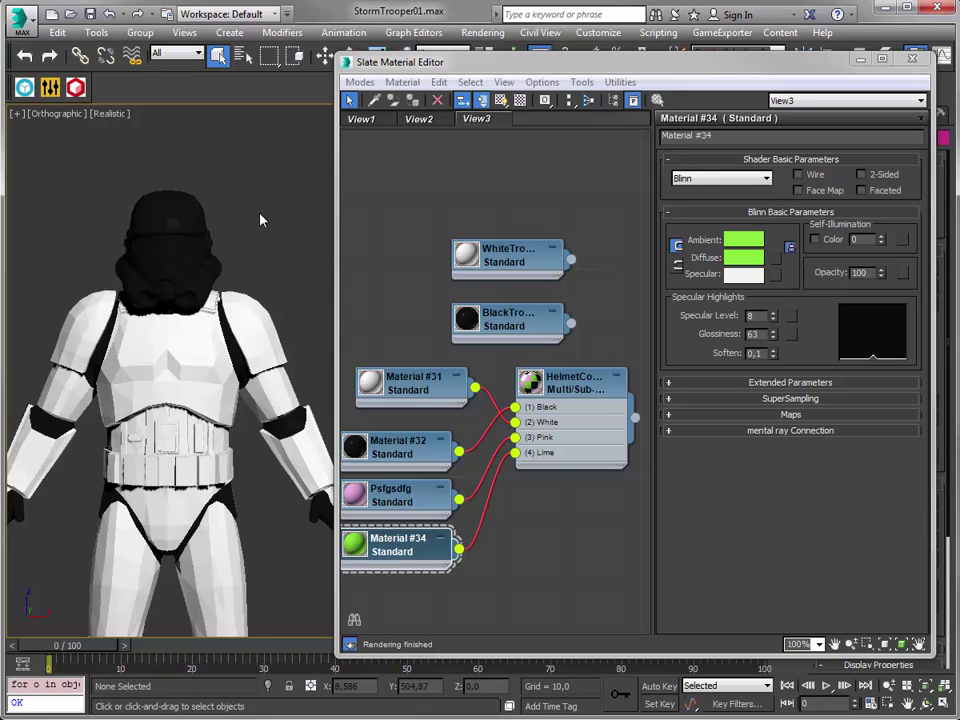
# - Close the material editor and publish the objects to Sketchfab with the Options Options script under the title Stormtrooper
pyautogui.click(911, 59)
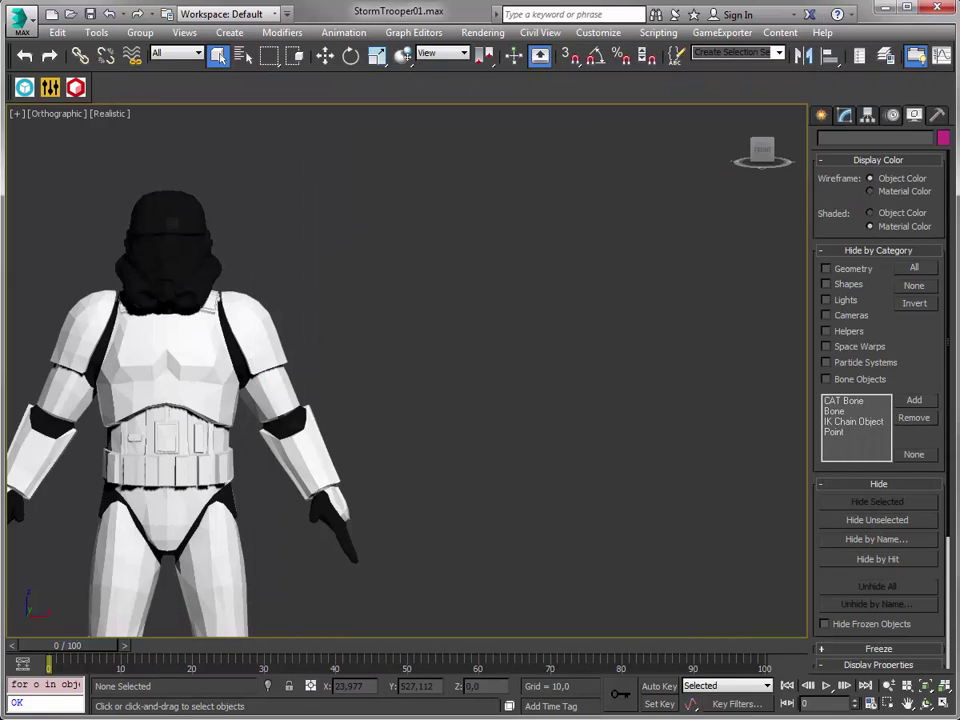
pyautogui.click(51, 88)
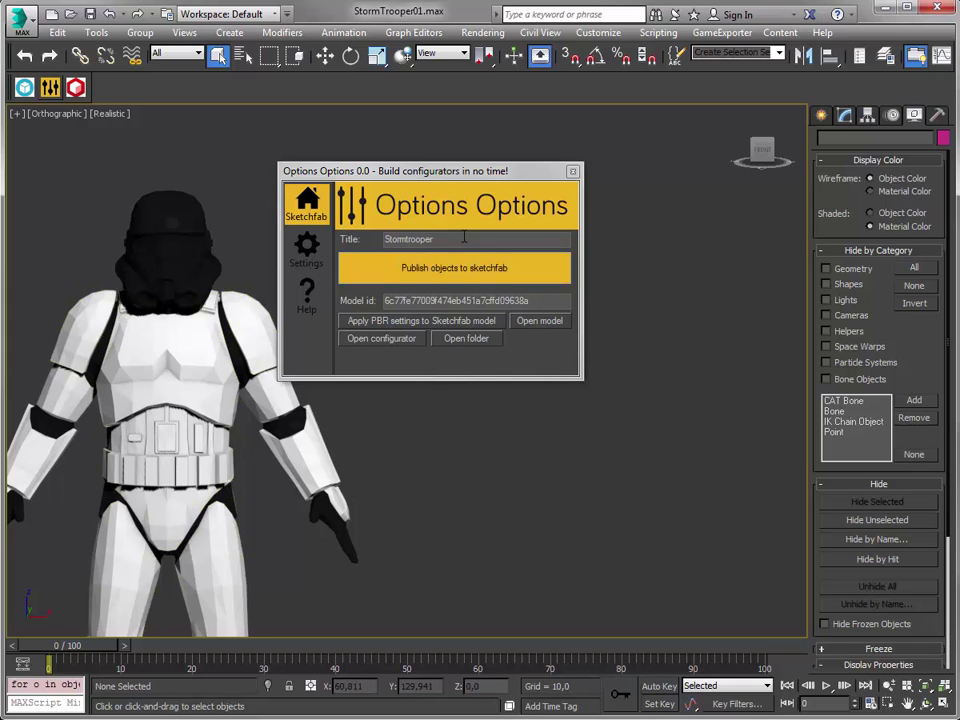
pyautogui.moveTo(465, 238); pyautogui.dragTo(318, 233)
pyautogui.click(480, 272)
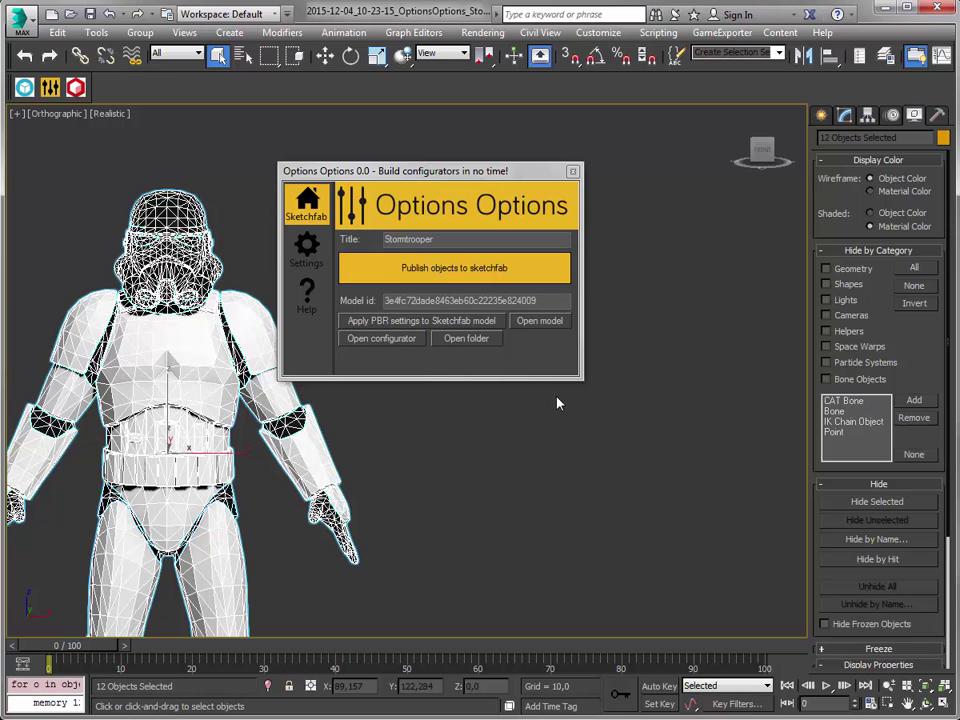
# - Reopen the original scene StormTrooper01.max from the recent documents
pyautogui.click(28, 20)
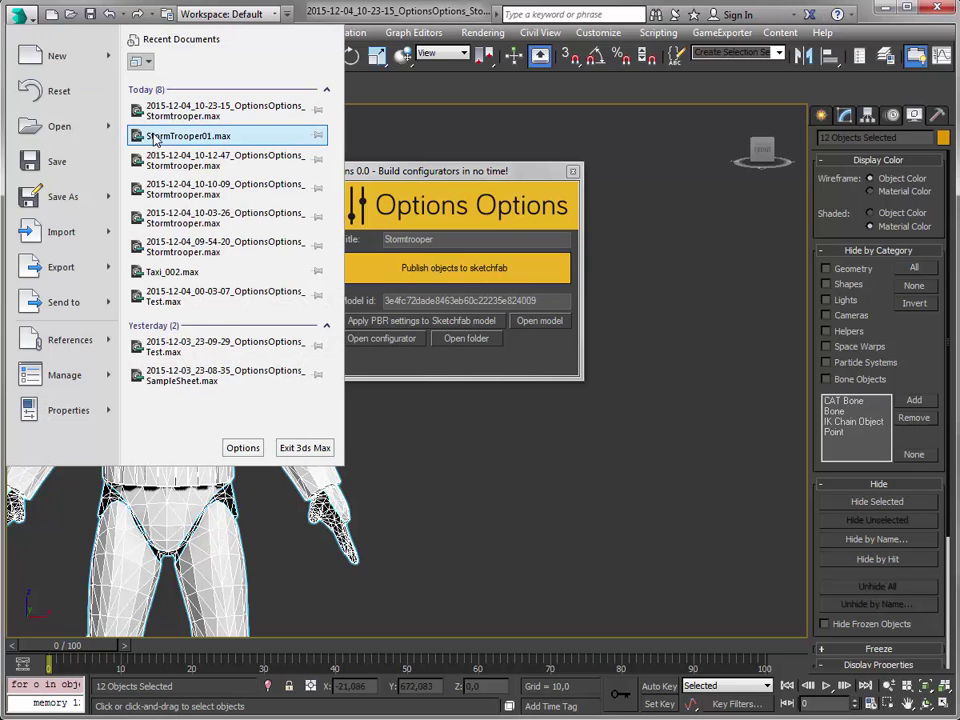
pyautogui.click(150, 133)
pyautogui.click(504, 398)
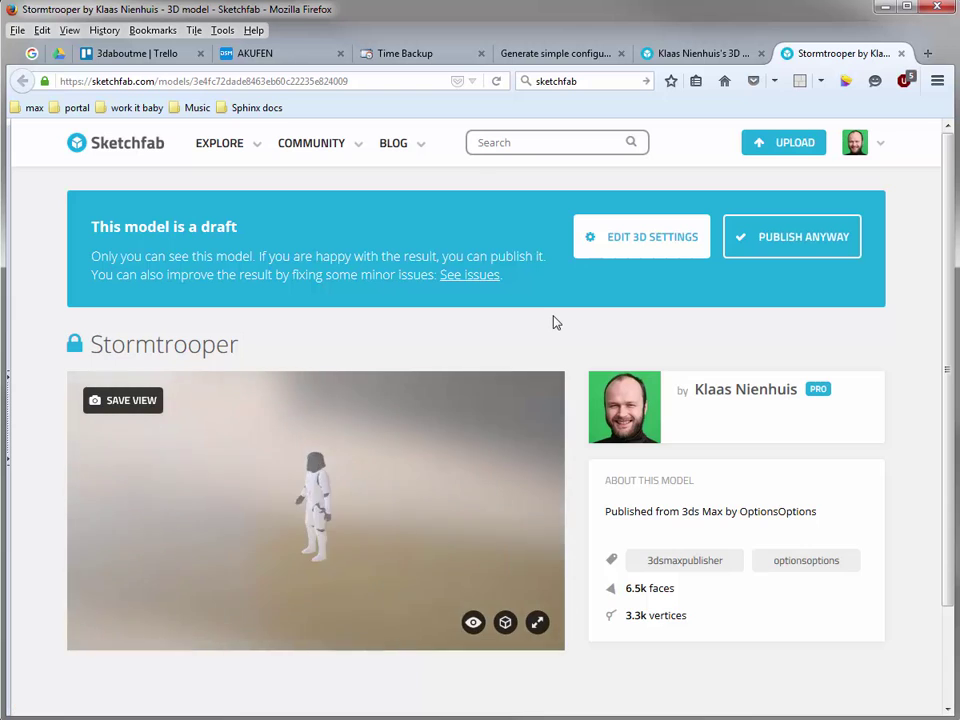
# - Inspect the uploaded Stormtrooper draft's helmet and torso from the front in the Sketchfab viewer
pyautogui.moveTo(356, 459); pyautogui.dragTo(319, 482)
pyautogui.scroll(4, 319, 482)
pyautogui.moveTo(328, 466); pyautogui.dragTo(314, 629, button='right')
pyautogui.moveTo(314, 629); pyautogui.dragTo(319, 525)
pyautogui.scroll(-3, 322, 523)
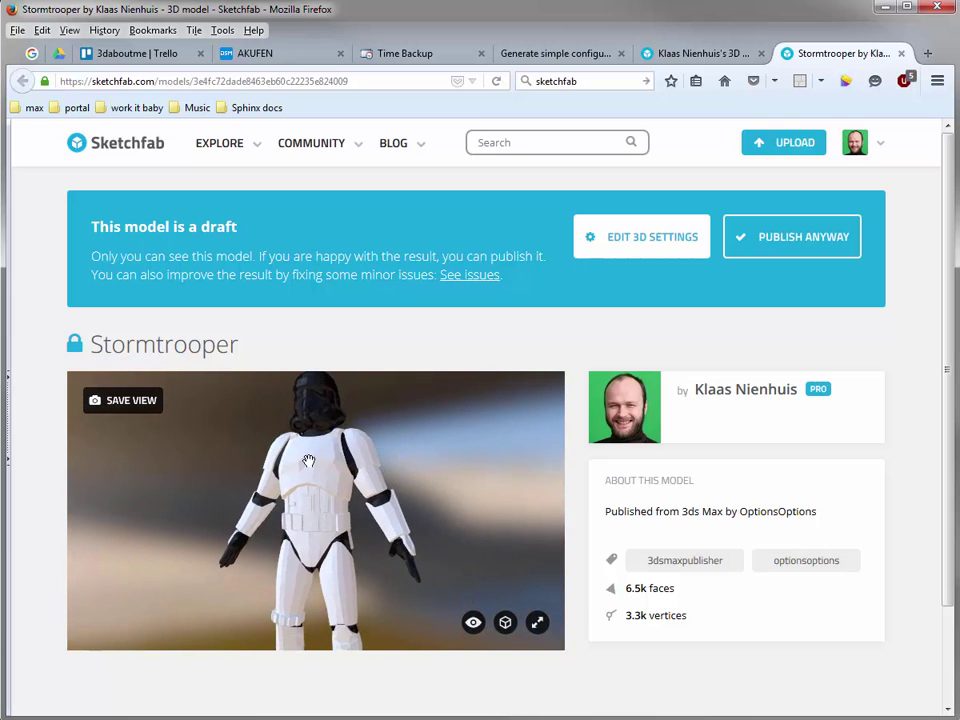
pyautogui.moveTo(309, 461); pyautogui.dragTo(301, 491, button='right')
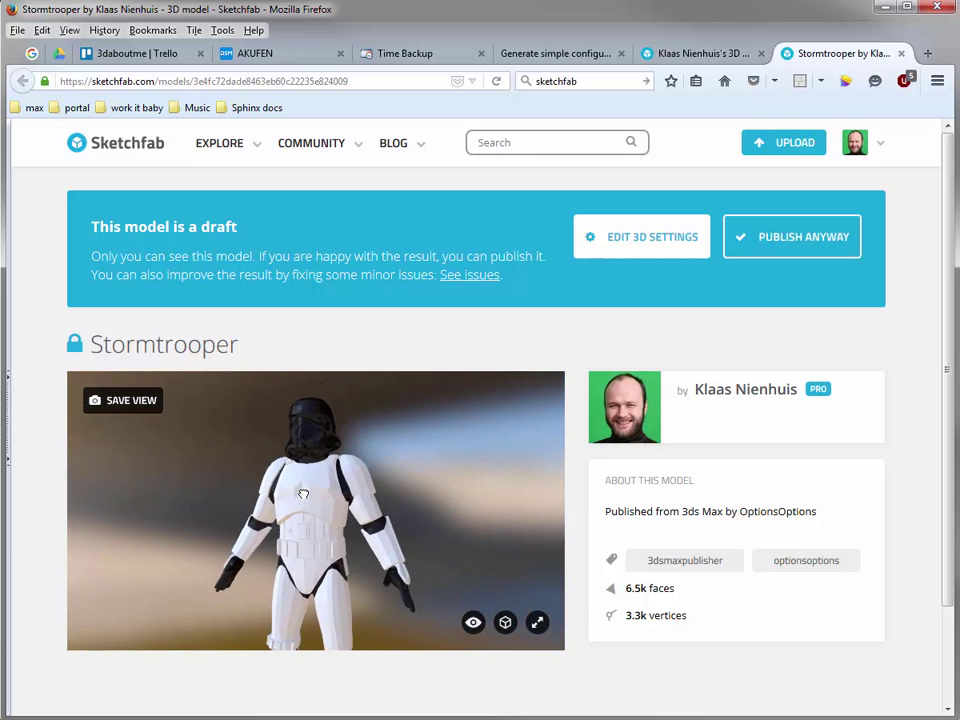
# - Publish the Stormtrooper draft on Sketchfab despite its minor issues, dismiss the link dialog and inspect the published model's upper body
pyautogui.click(767, 241)
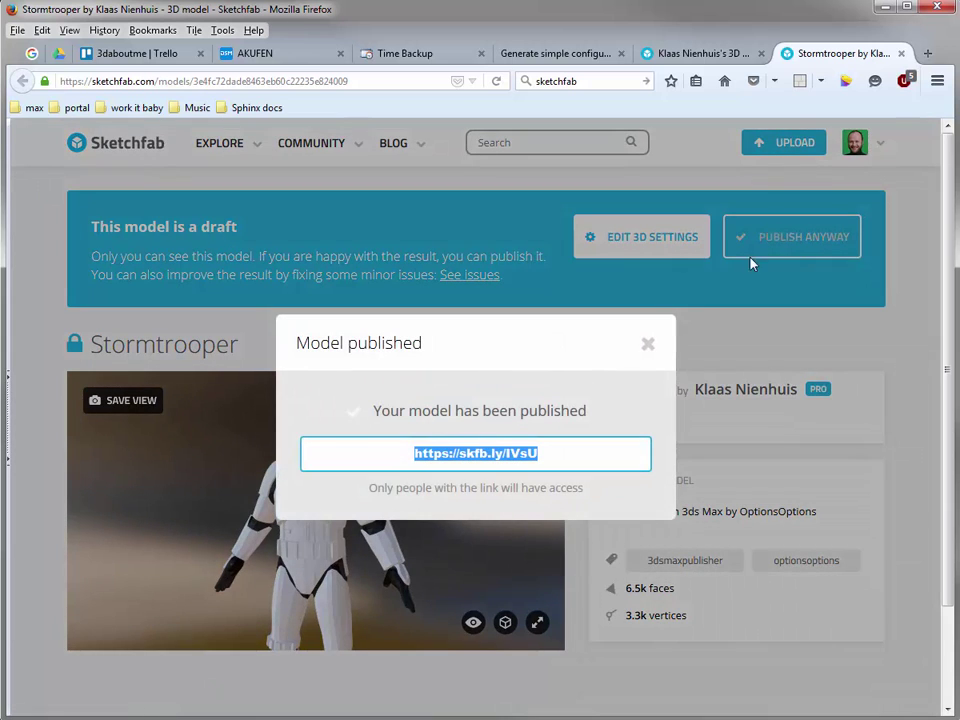
pyautogui.click(645, 347)
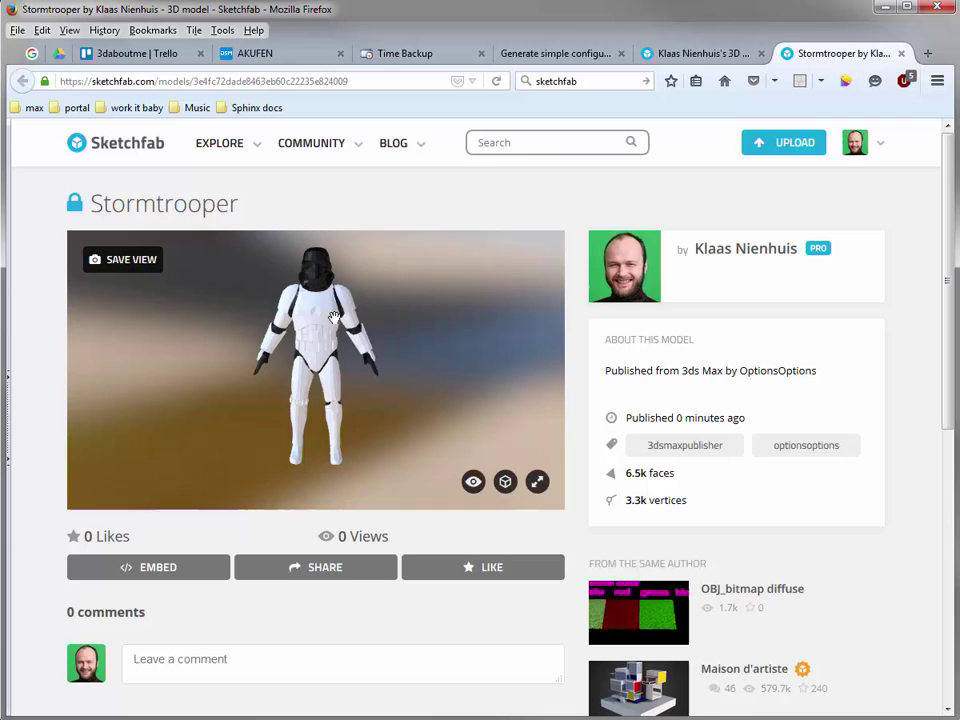
pyautogui.moveTo(331, 317); pyautogui.dragTo(336, 378, button='right')
pyautogui.scroll(3, 324, 334)
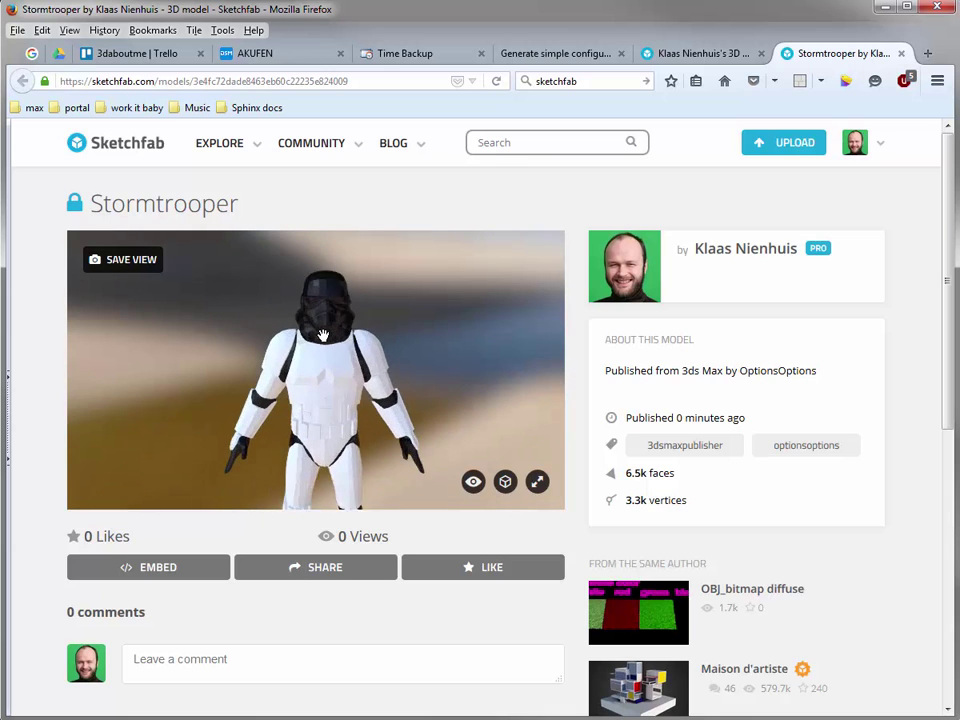
pyautogui.moveTo(323, 335); pyautogui.dragTo(343, 355)
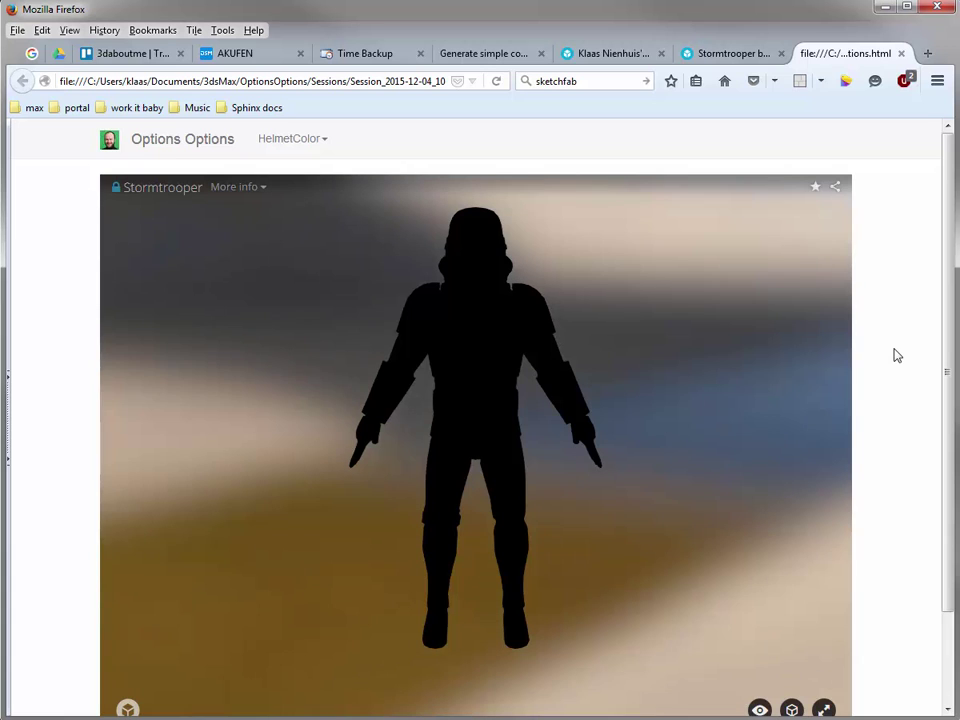
# - Set HelmetColor to Pink on the generated Options Options configurator page
pyautogui.scroll(-2, 896, 354)
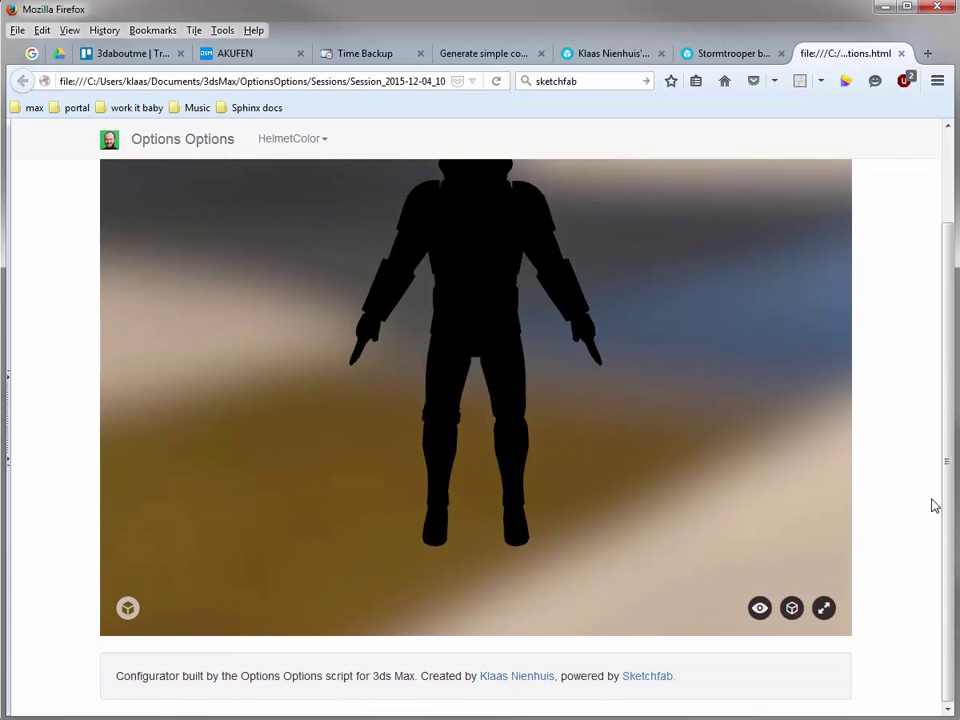
pyautogui.scroll(2, 933, 505)
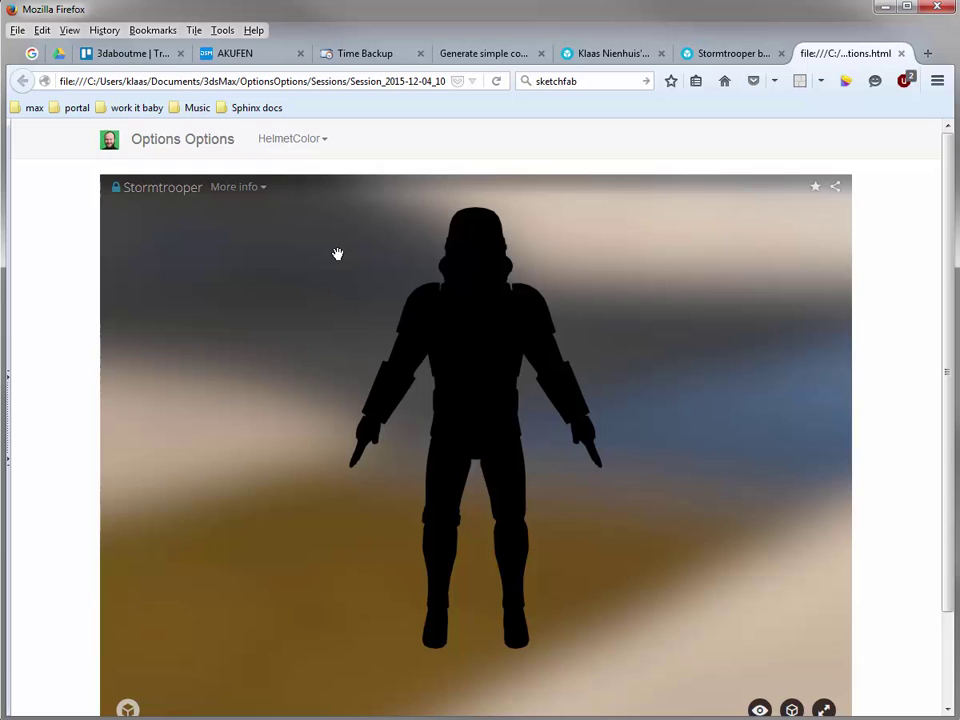
pyautogui.click(308, 145)
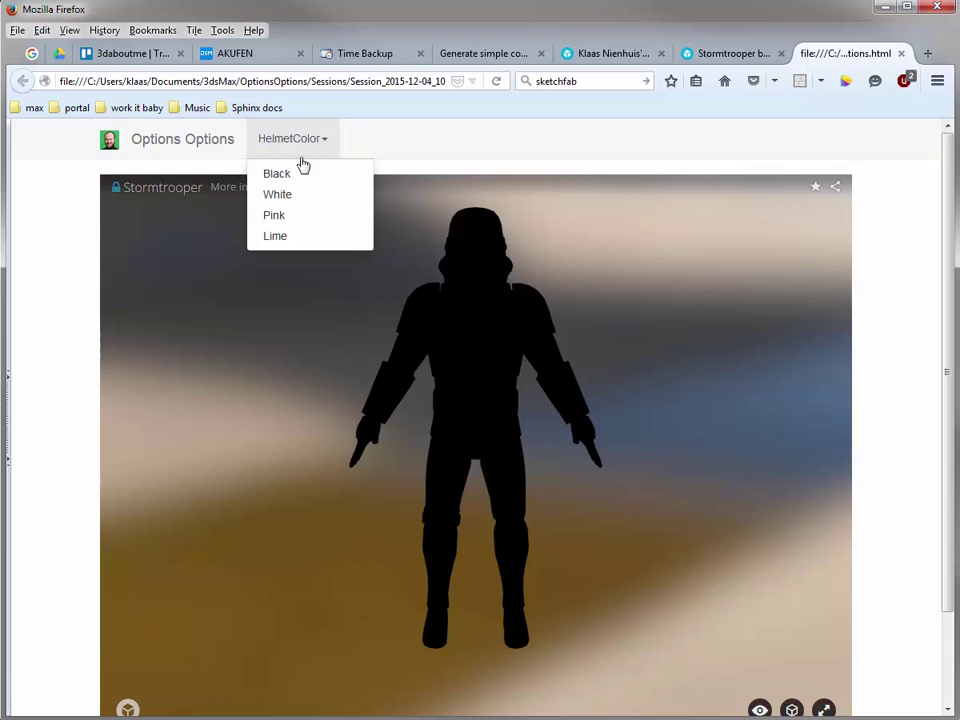
pyautogui.click(284, 217)
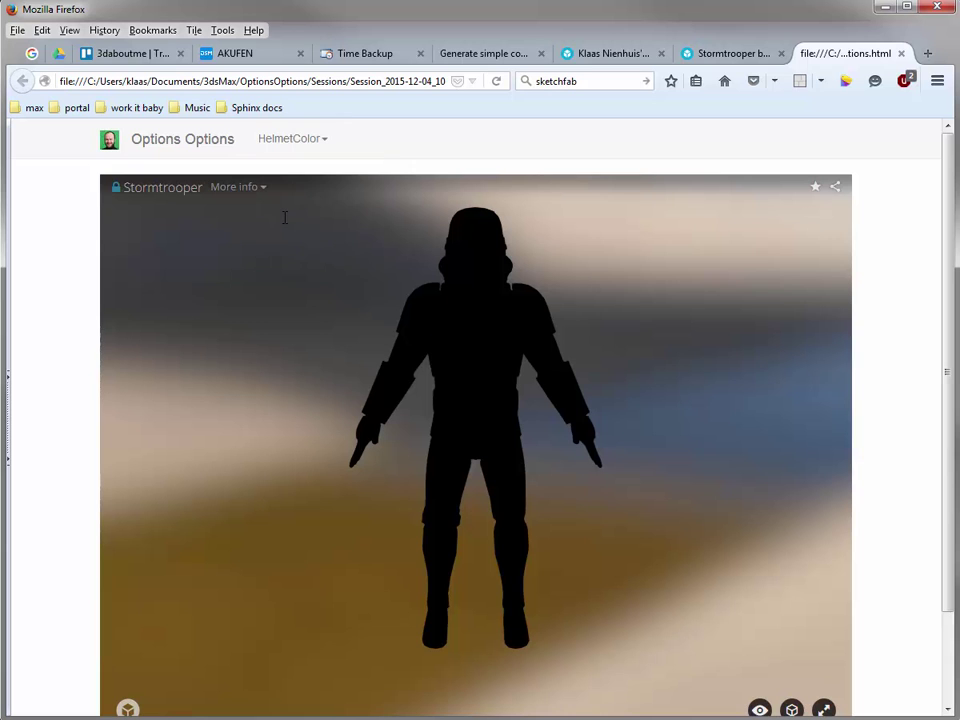
# - Inspect the Stormtrooper from different heights in the configurator page's 3D viewer
pyautogui.moveTo(422, 285)
pyautogui.mouseDown()
pyautogui.moveTo(677, 300)
pyautogui.moveTo(514, 332)
pyautogui.moveTo(388, 302)
pyautogui.moveTo(412, 272)
pyautogui.moveTo(686, 294)
pyautogui.moveTo(444, 319)
pyautogui.moveTo(416, 308)
pyautogui.mouseUp()
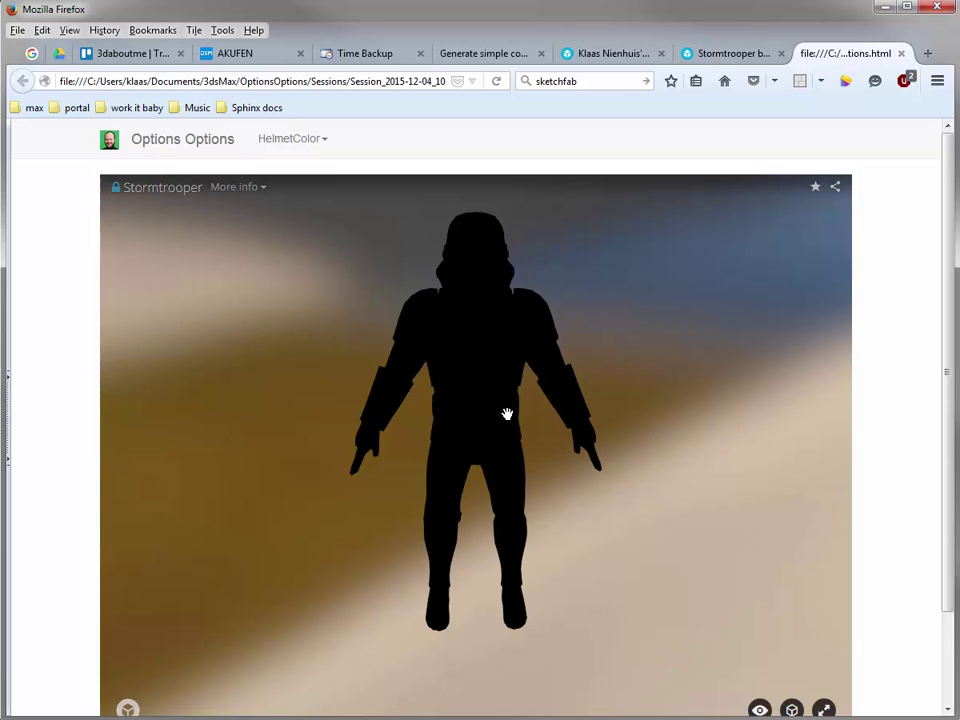
pyautogui.moveTo(508, 414); pyautogui.dragTo(508, 384)
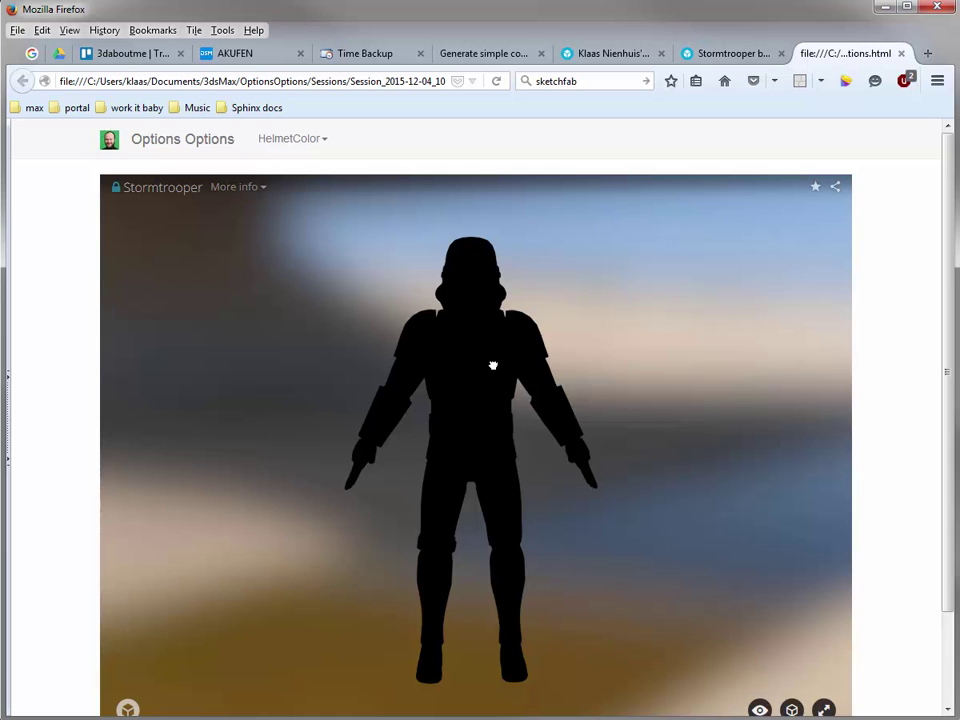
# - Return to 3ds Max and apply the PBR settings to the published Sketchfab model from the Options Options dialog
pyautogui.click(734, 53)
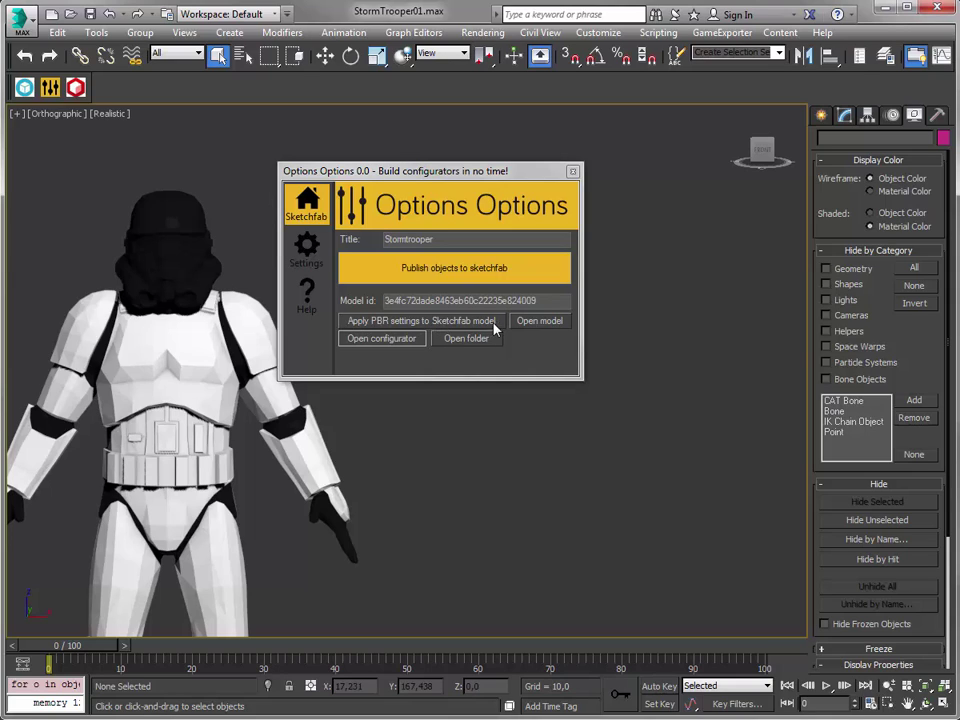
pyautogui.doubleClick(414, 302)
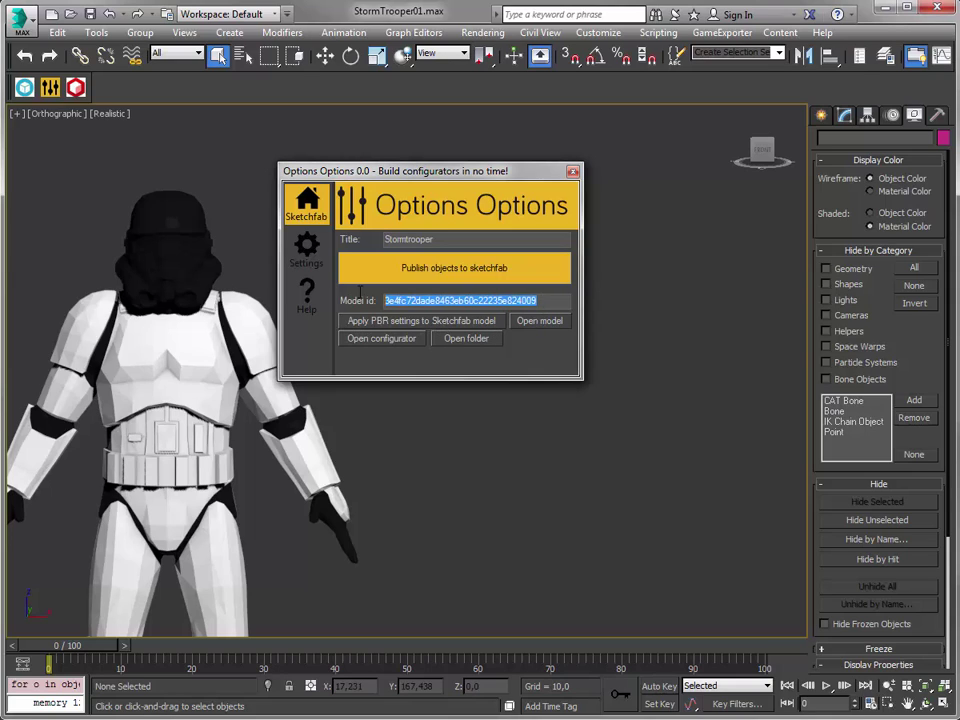
pyautogui.click(433, 321)
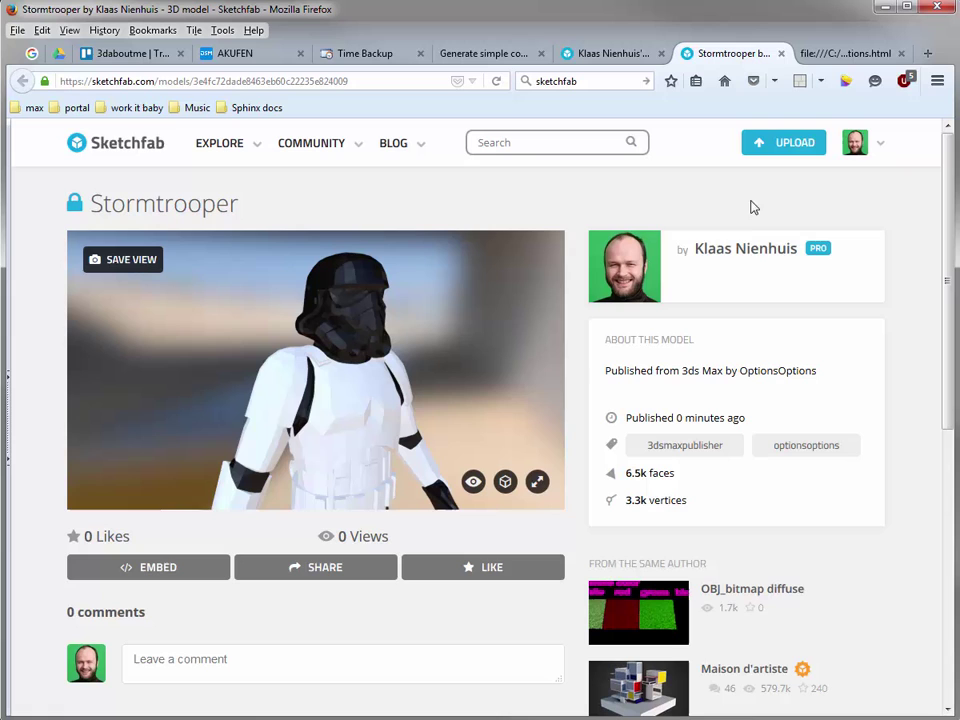
# - Switch to the configurator page in Firefox, reload it and view the Stormtrooper from the front
pyautogui.click(866, 50)
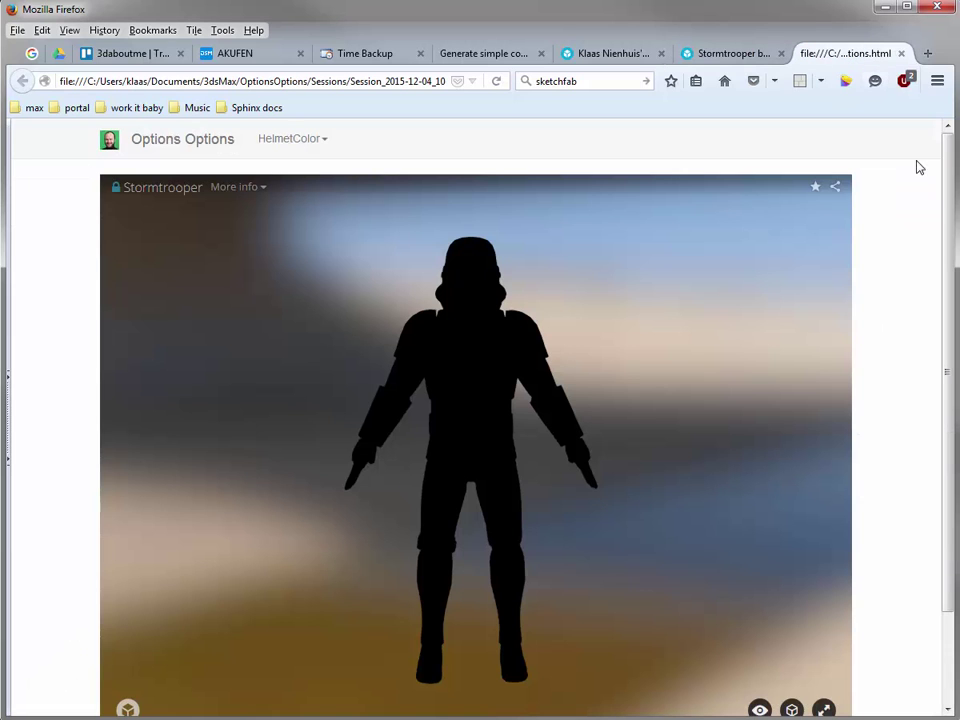
pyautogui.press('F5')
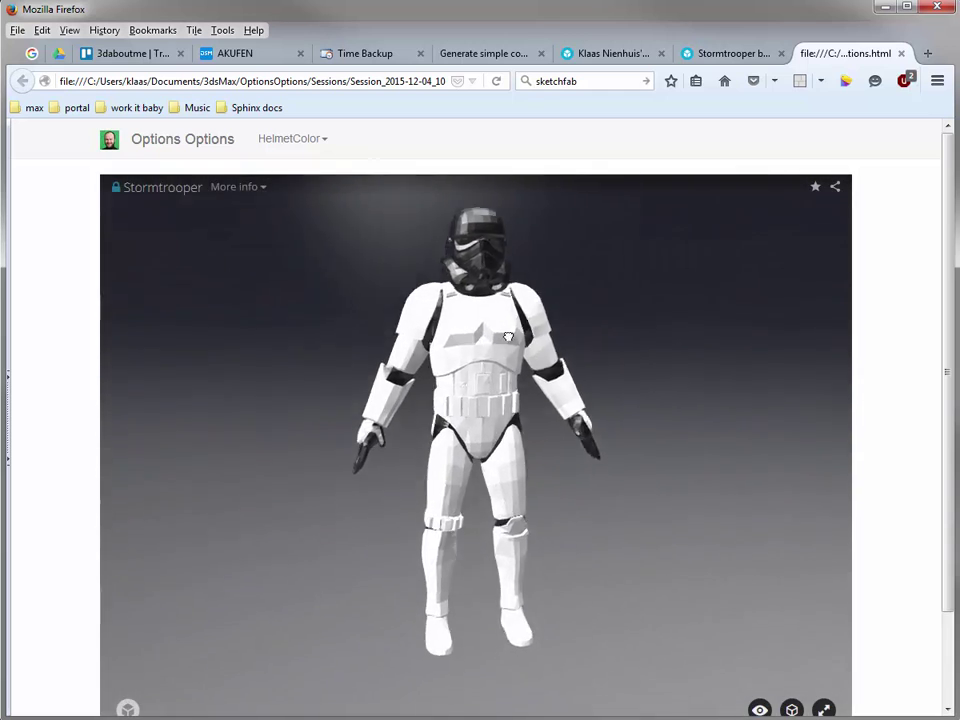
pyautogui.moveTo(508, 336); pyautogui.dragTo(466, 359)
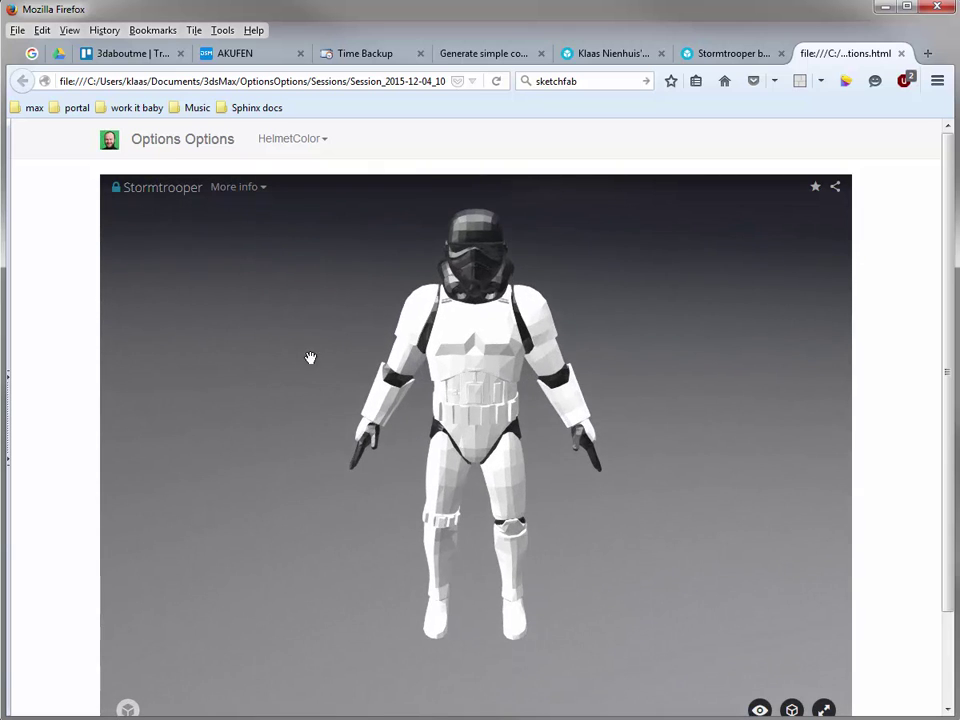
# - Try the Pink HelmetColor in the reloaded configurator and view the model from behind
pyautogui.click(318, 142)
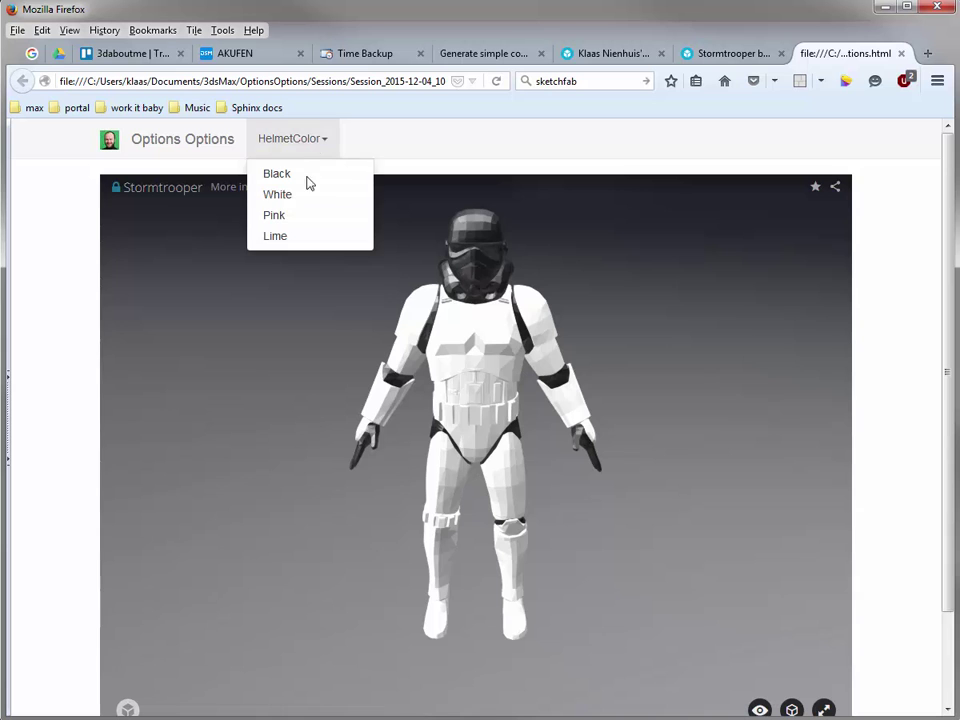
pyautogui.click(299, 215)
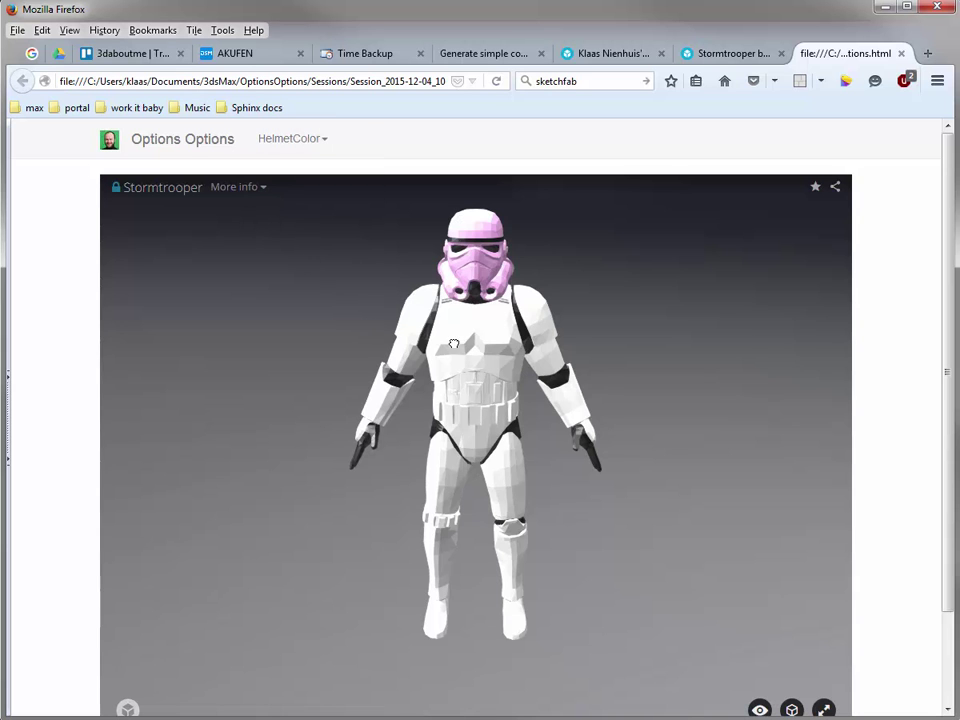
pyautogui.moveTo(453, 344)
pyautogui.mouseDown()
pyautogui.moveTo(746, 347)
pyautogui.moveTo(652, 354)
pyautogui.mouseUp()
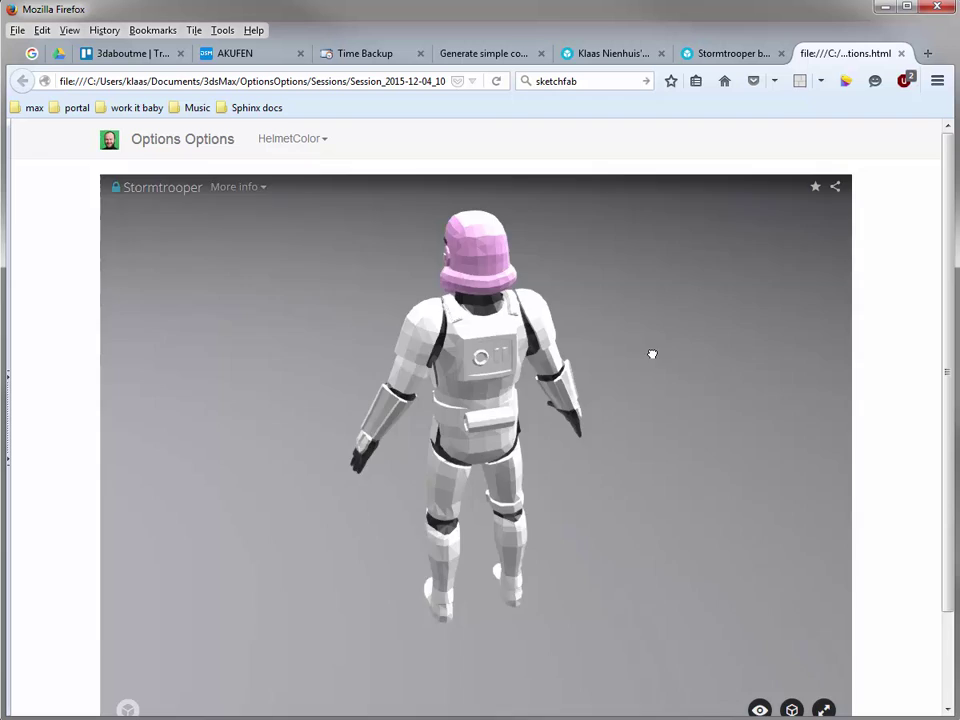
# - Try the Lime HelmetColor and rotate the Stormtrooper to inspect the helmet
pyautogui.click(291, 140)
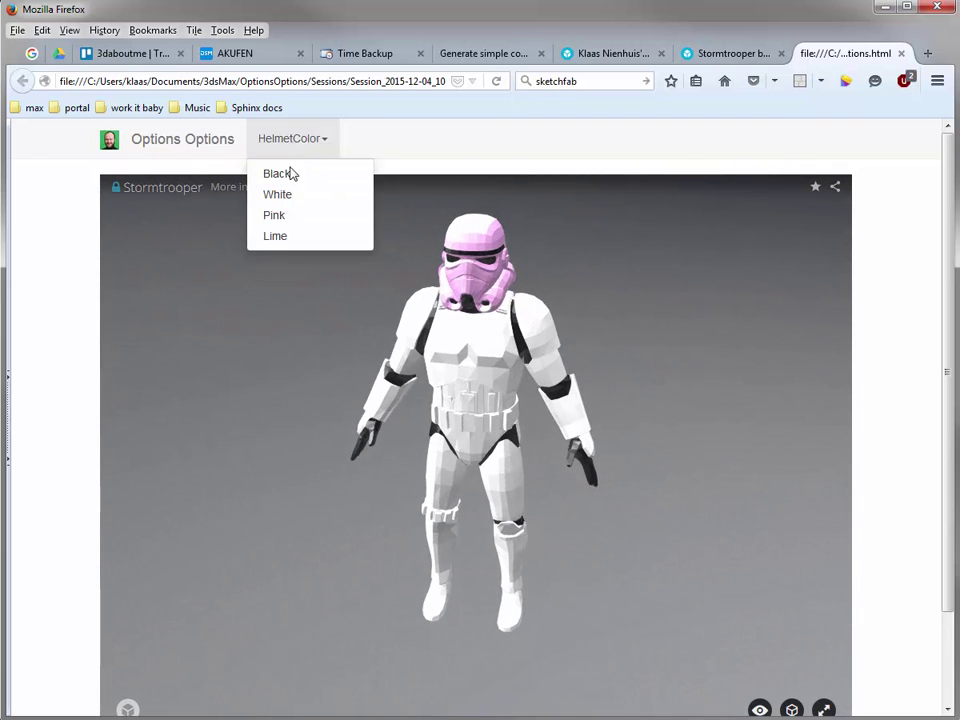
pyautogui.click(289, 238)
pyautogui.moveTo(381, 332); pyautogui.dragTo(587, 379)
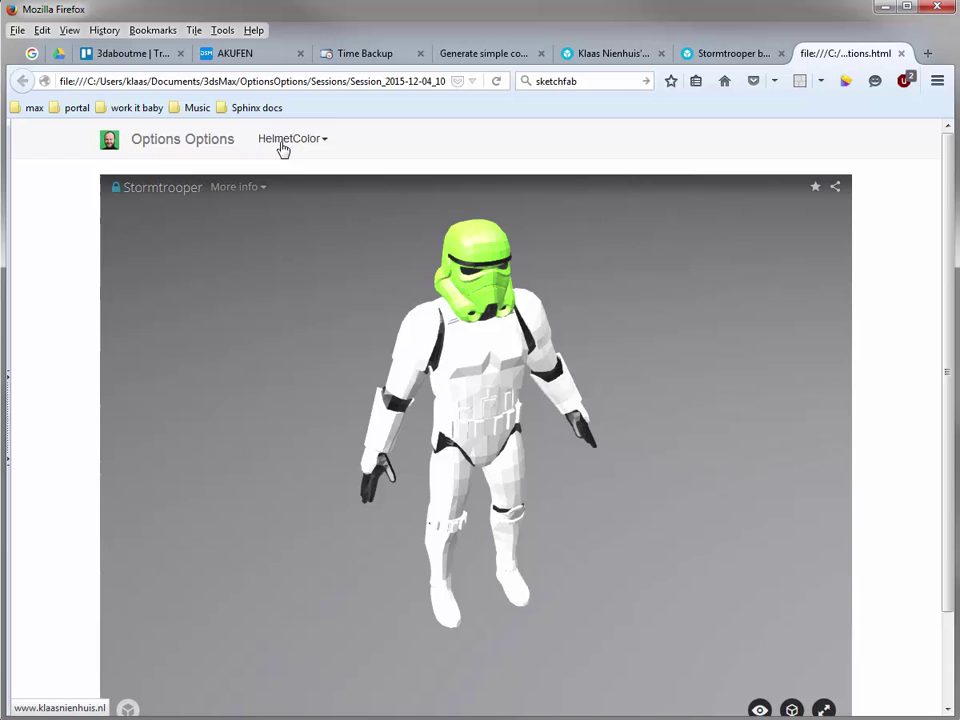
# - Set HelmetColor to White and orbit to a lower three-quarter view of the Stormtrooper
pyautogui.click(282, 143)
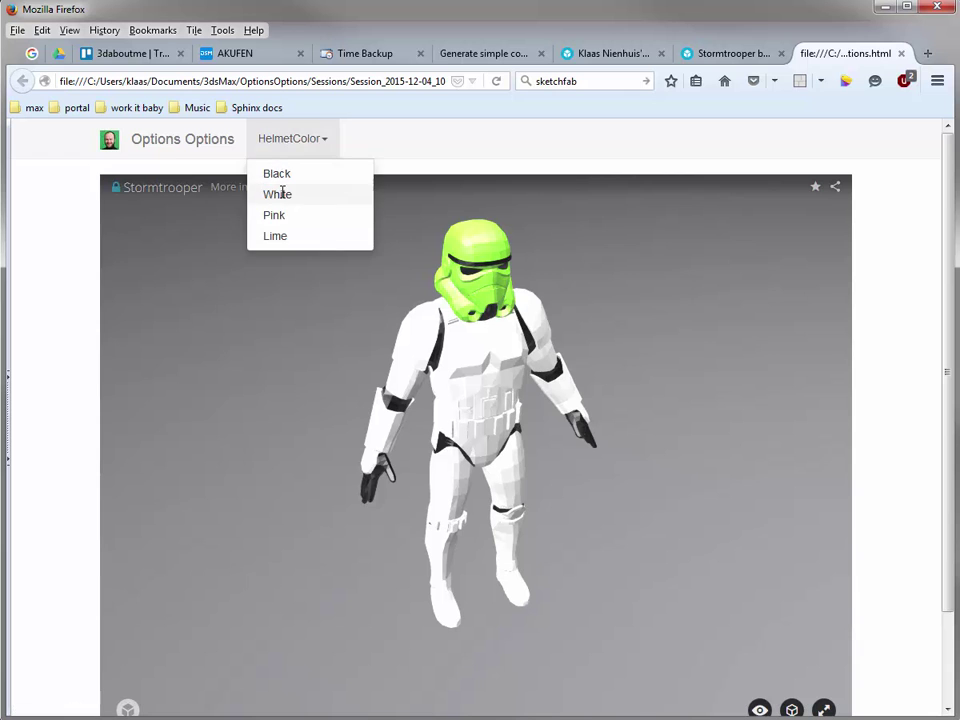
pyautogui.click(283, 193)
pyautogui.moveTo(514, 381); pyautogui.dragTo(543, 347)
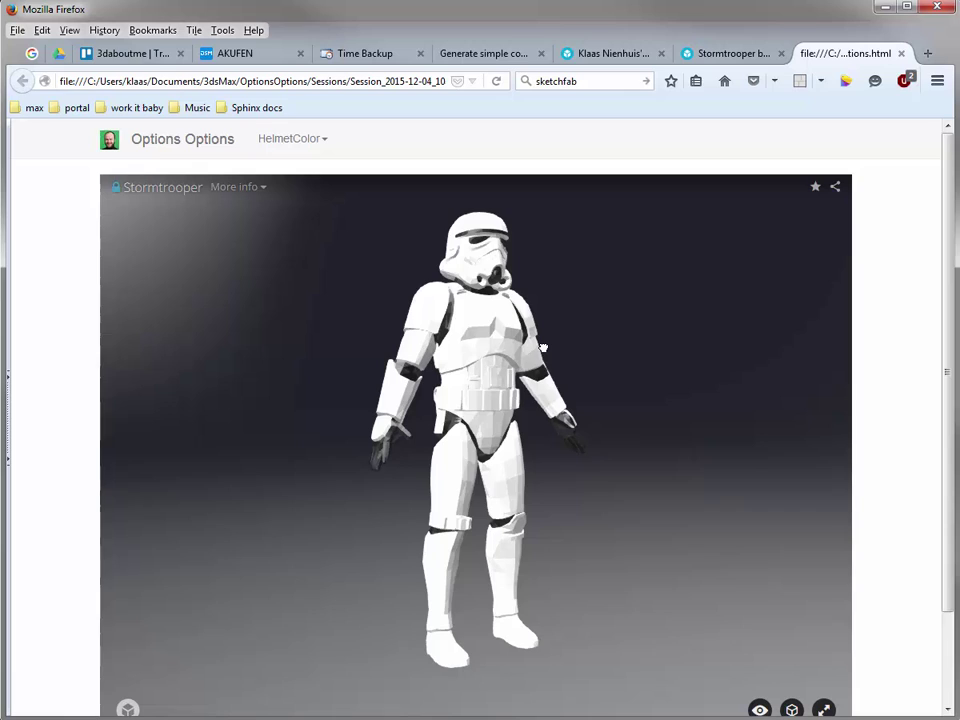